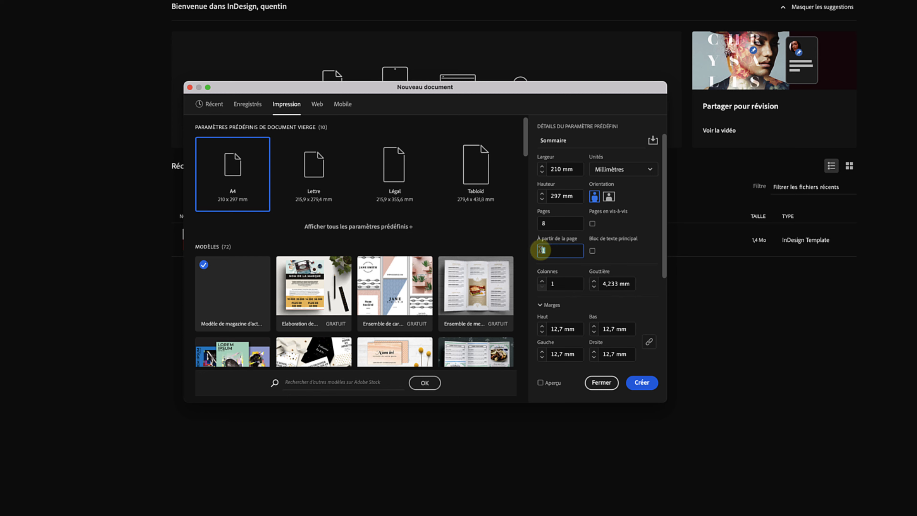
- Set the new document to start at page 1 with a primary text frame, one column and a 1,233 mm gutter
left_click(567, 250)
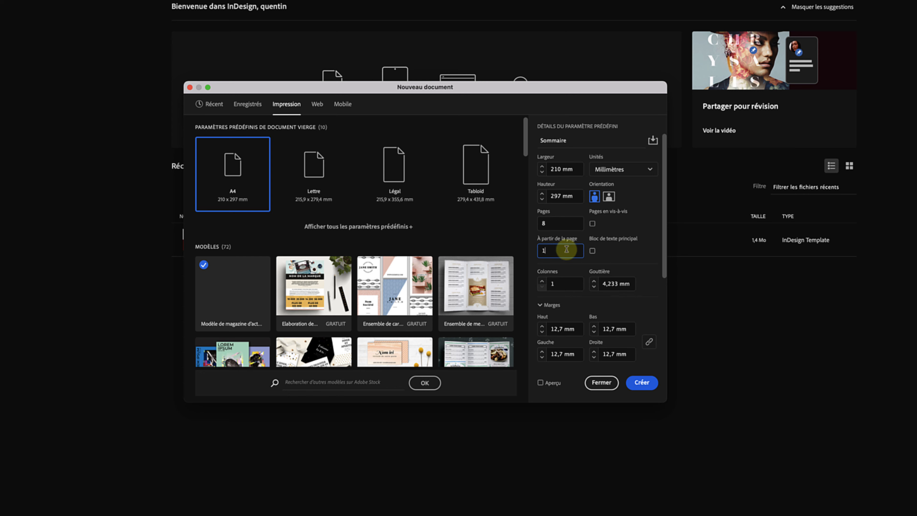
left_click(593, 251)
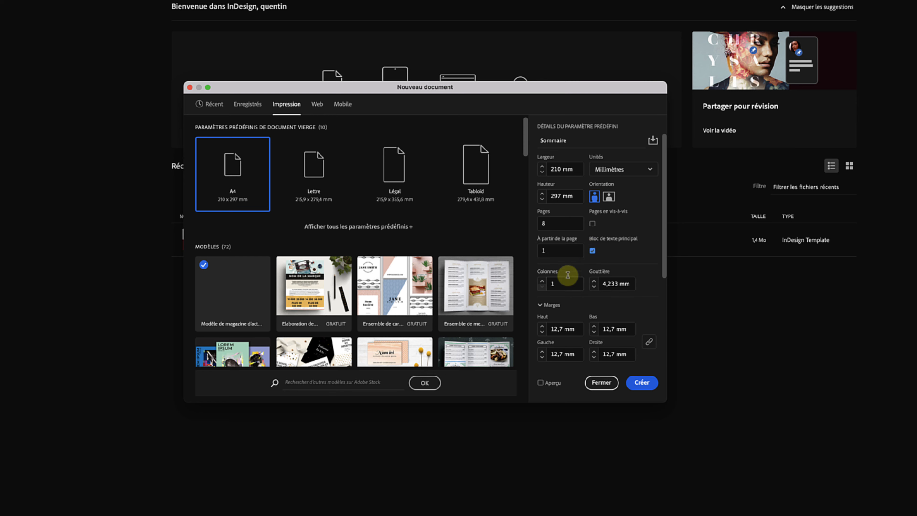
left_click(543, 281)
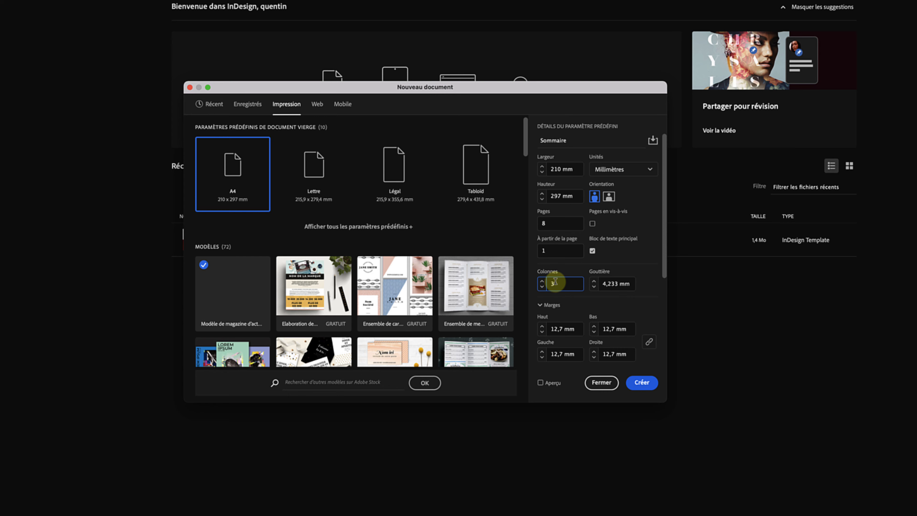
left_click(543, 287)
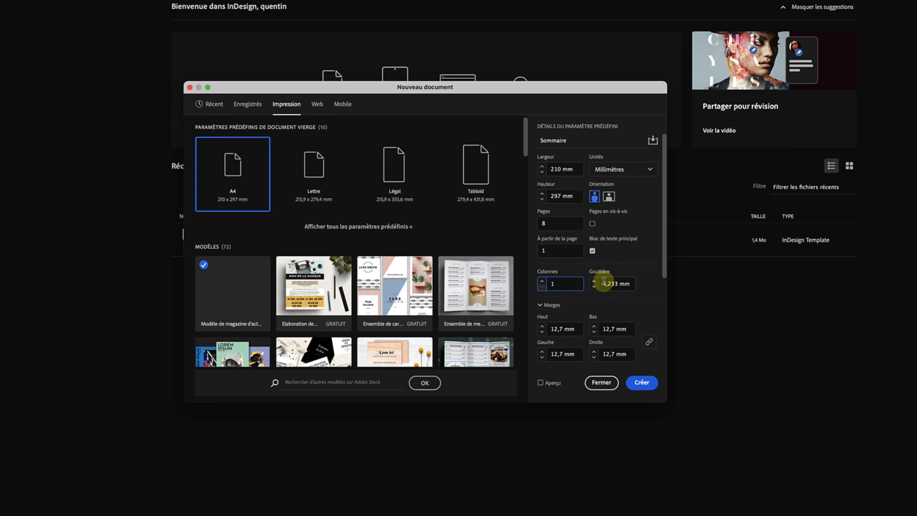
left_click_drag(603, 284, 628, 281)
key("Down")
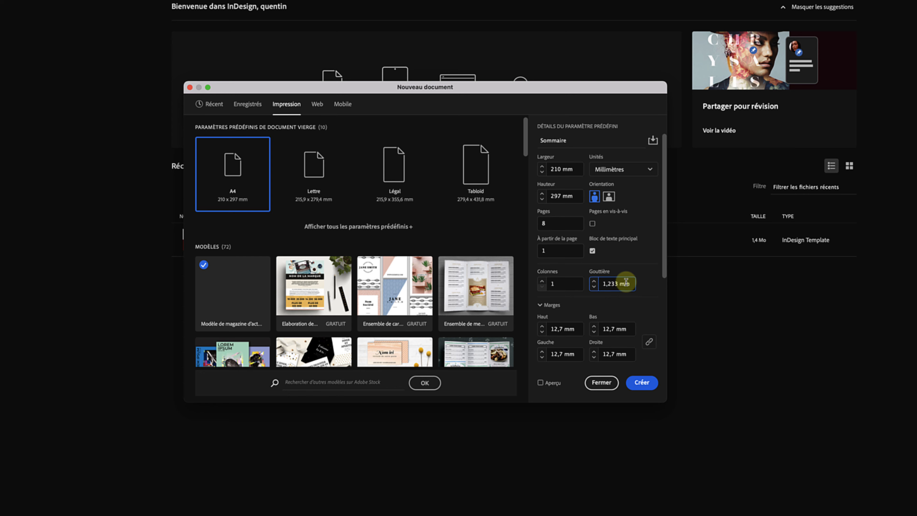
- Collapse the margin settings, enable the preview and create the Sommaire document
left_click(588, 303)
scroll(589, 303, "down", 3)
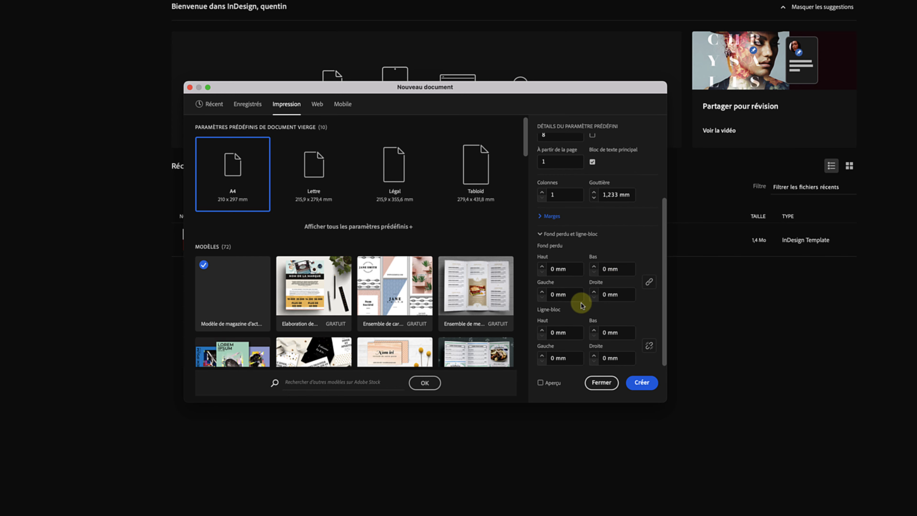
left_click(540, 383)
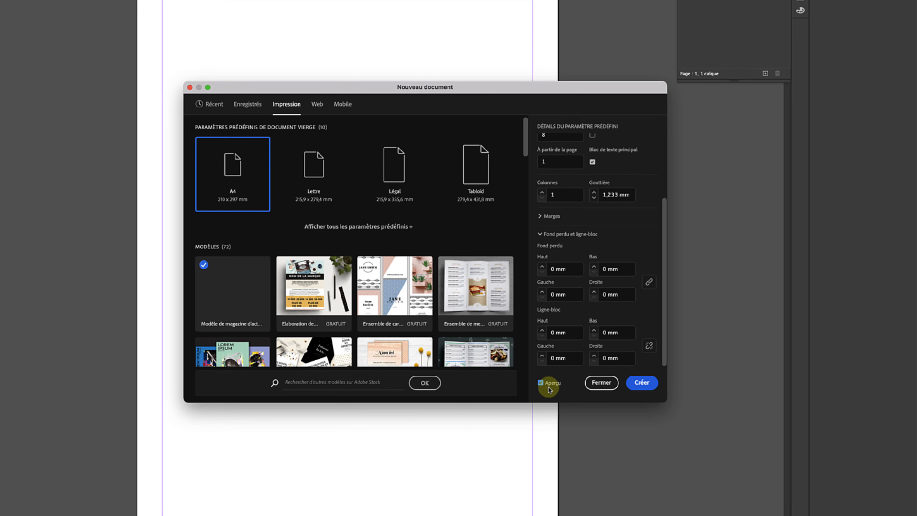
left_click(642, 384)
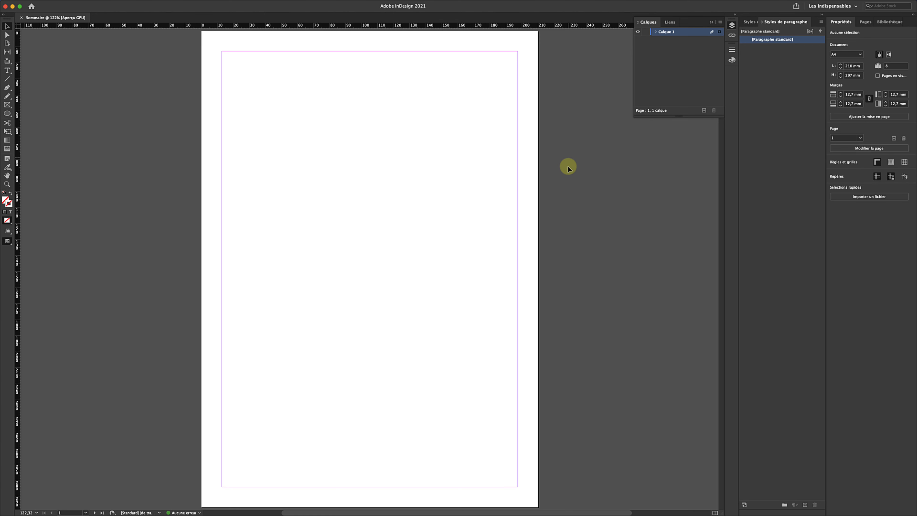
- Switch to the Pages document "L'histoire du Lorem Ipsum" and copy its entire text
key("ctrl+Left")
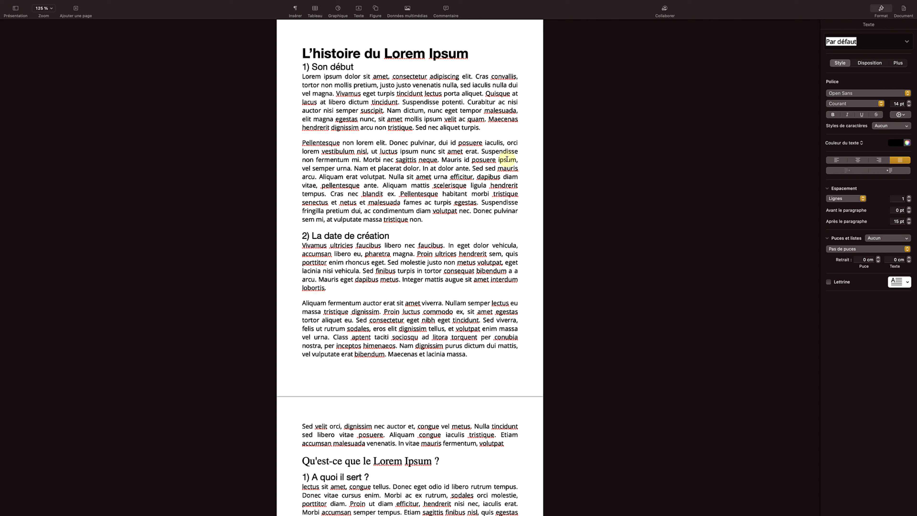
key("super+a")
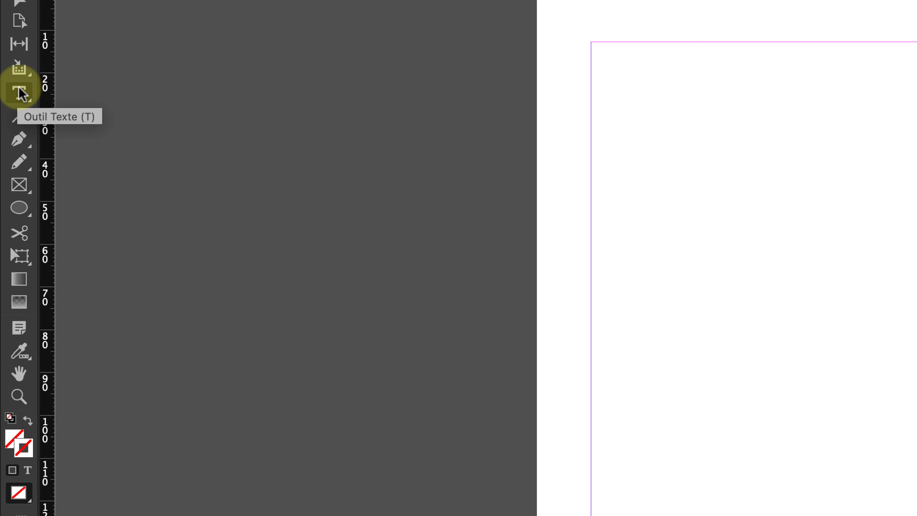
- Return to InDesign and use the Text tool to create a text frame within the margins of page 3
left_click(19, 89)
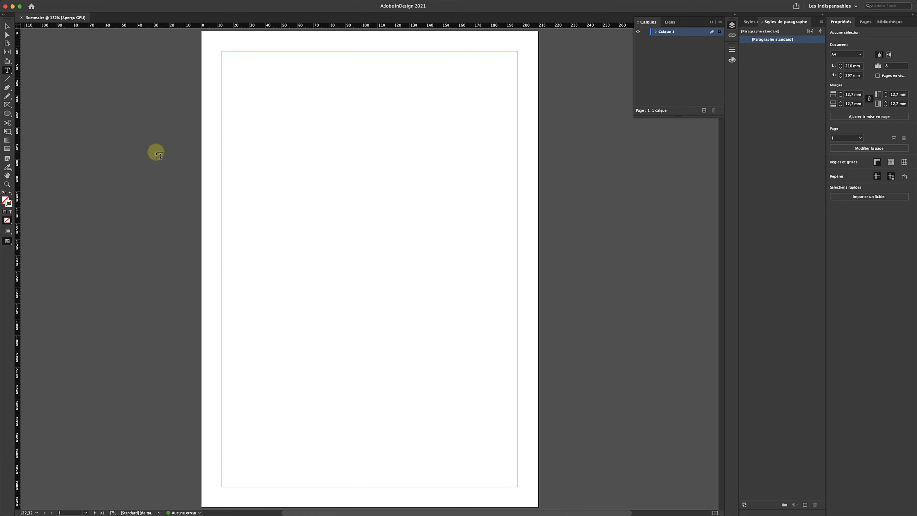
key("super+minus")
key("super+minus")
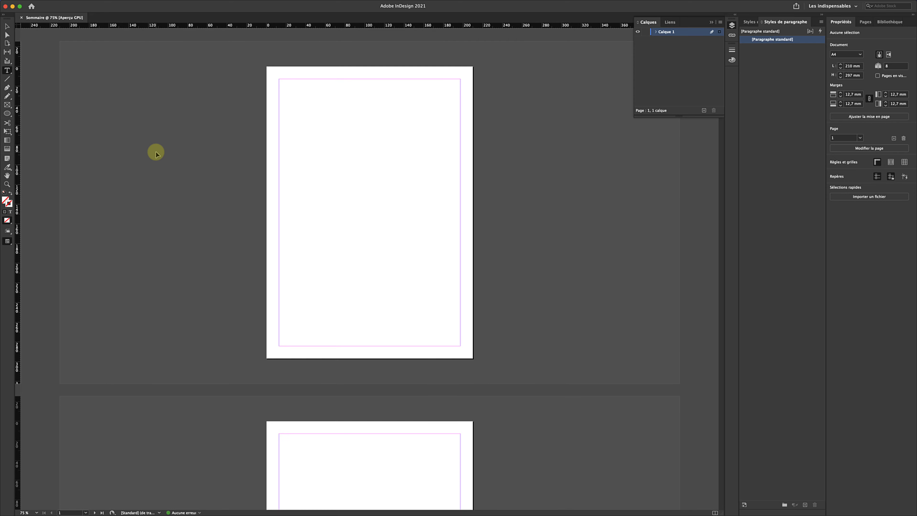
scroll(156, 153, "down", 3)
scroll(156, 153, "down", 1)
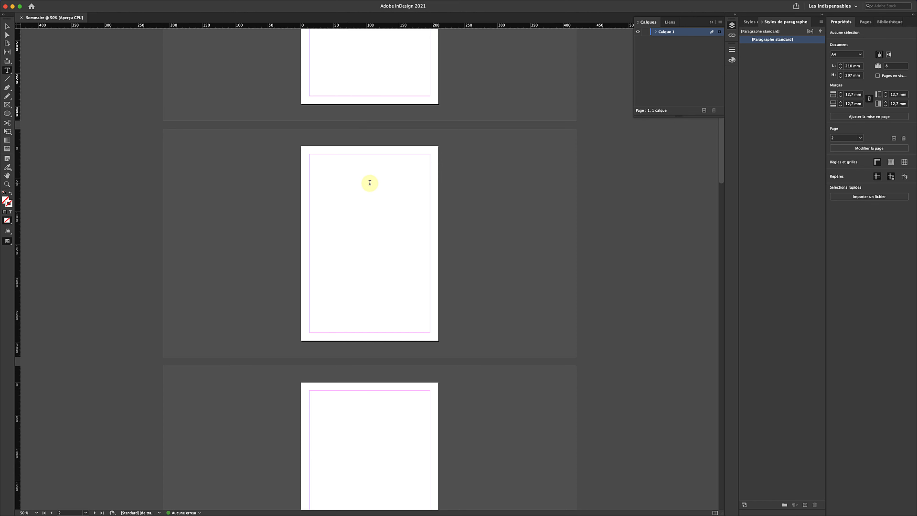
scroll(352, 188, "up", 2)
left_click_drag(307, 204, 430, 382)
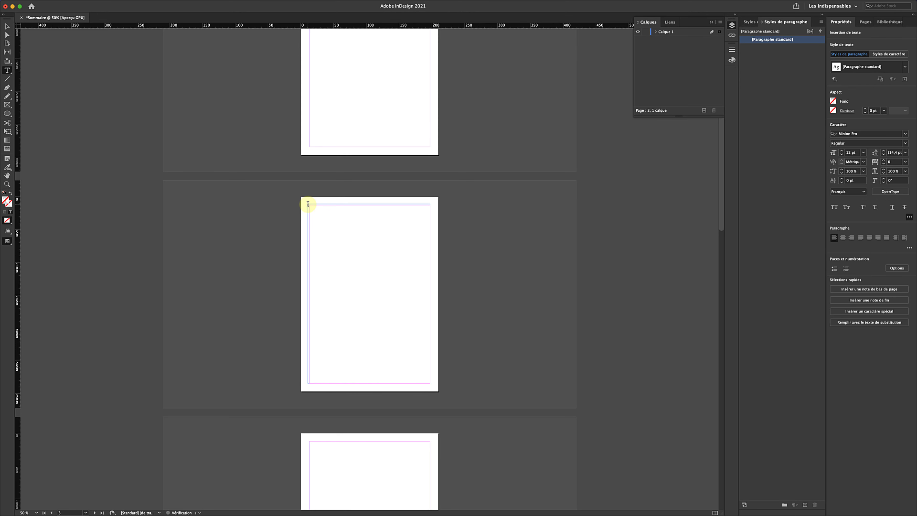
key("Escape")
- Resize the page 3 text frame so its top edge meets the margin at Y 12,7 mm, making it 271,6 mm high
left_click_drag(308, 208, 309, 207)
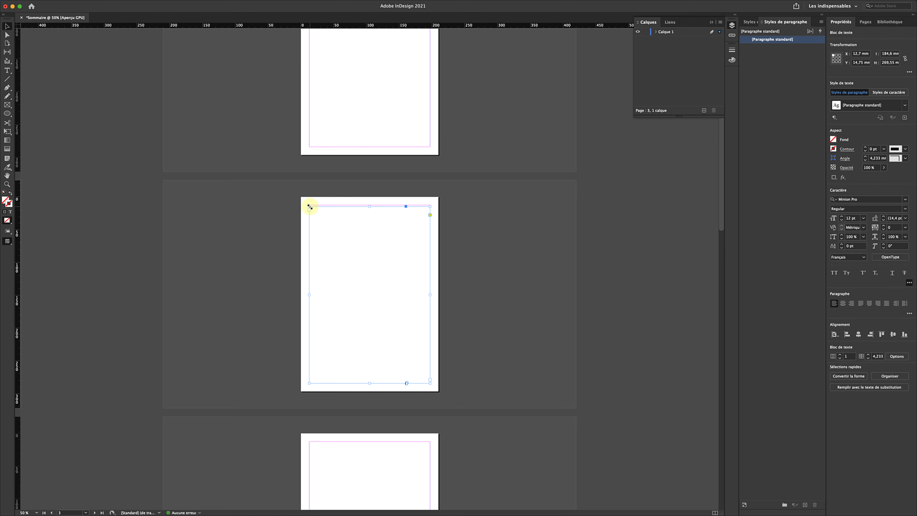
key("super+equal")
key("super+equal")
key("super+equal")
scroll(309, 206, "up", 5)
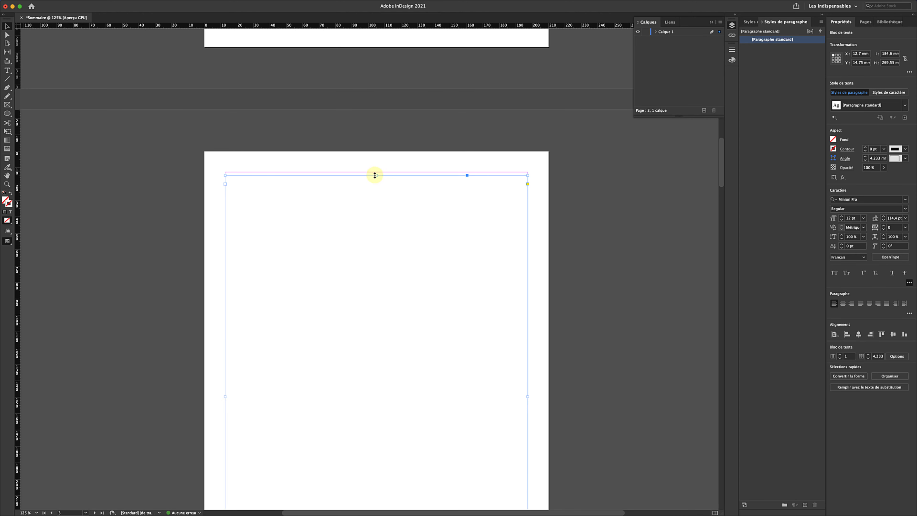
left_click_drag(375, 176, 376, 173)
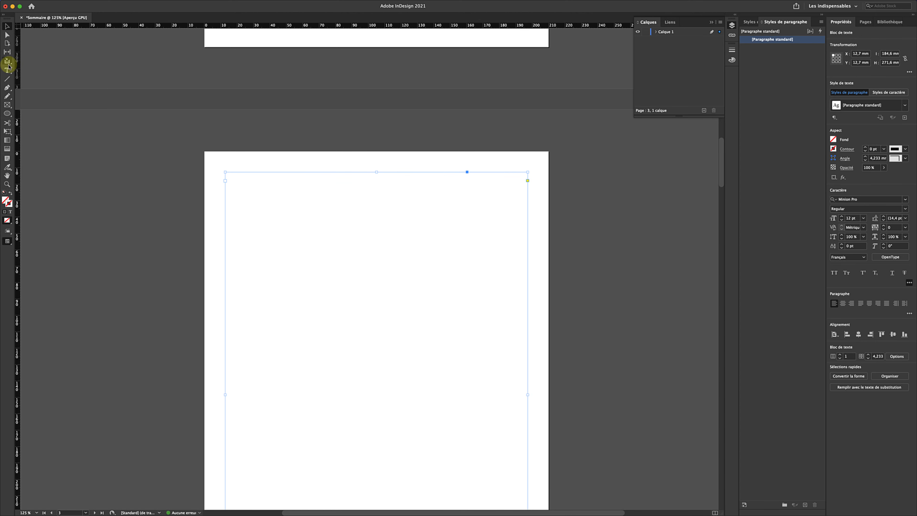
- Paste the copied text into the page 3 frame and flow its overset text into page 4 from the margin corner
double_click(239, 187)
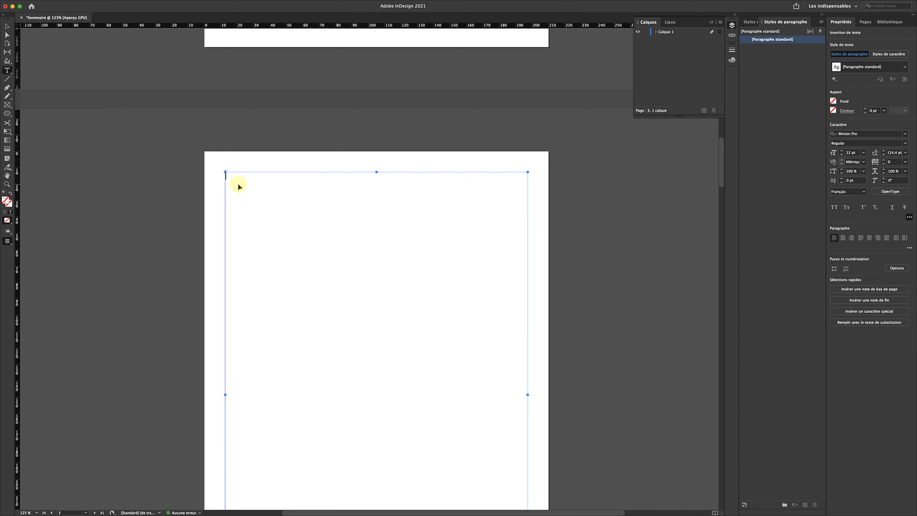
key("super+v")
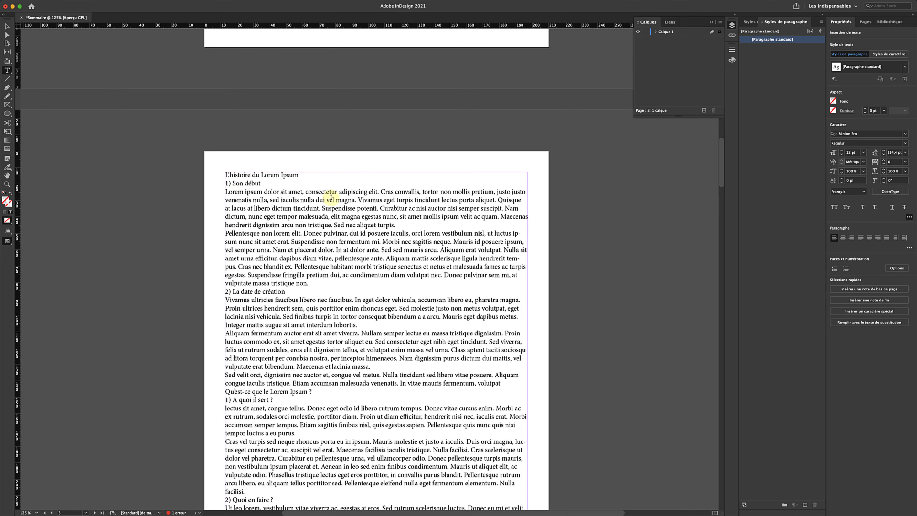
scroll(331, 198, "down", 10)
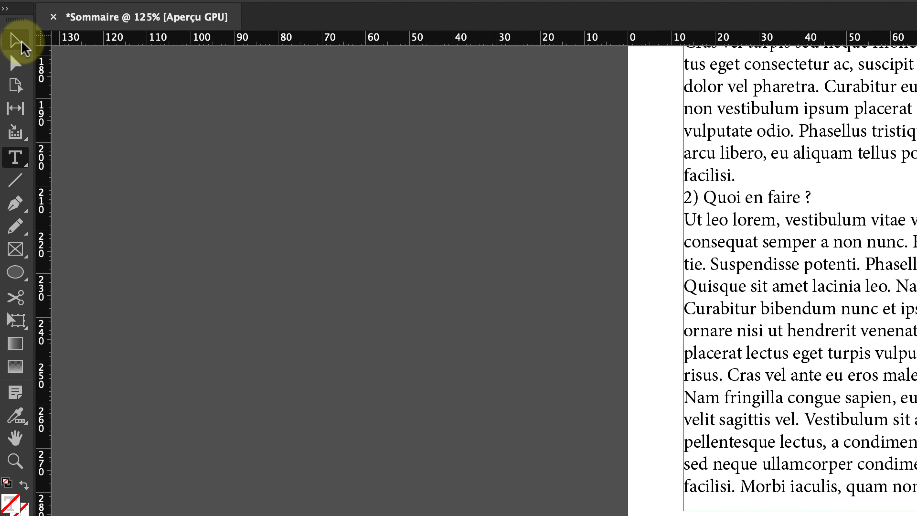
left_click(15, 37)
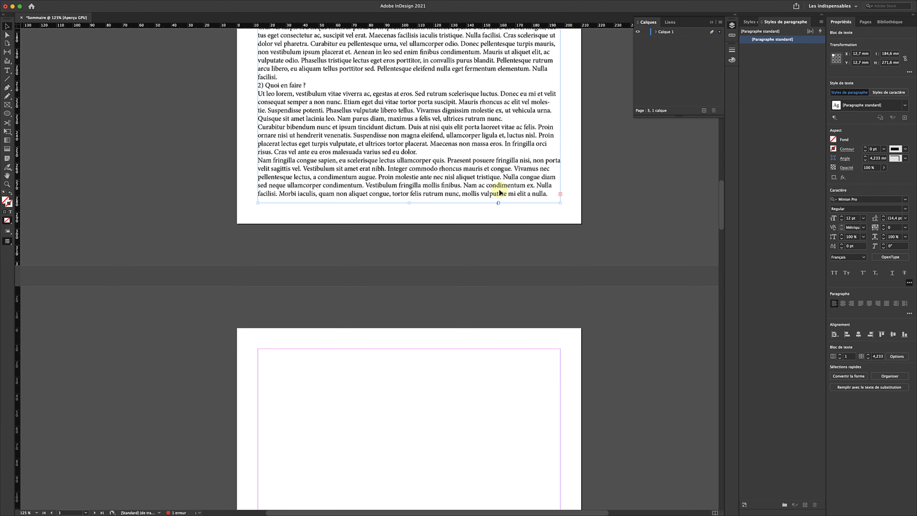
left_click(561, 194)
left_click(257, 349)
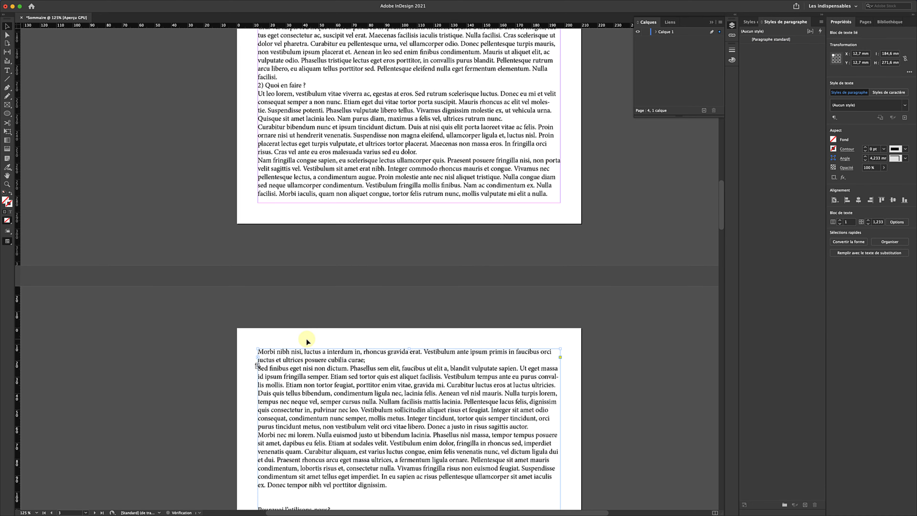
- Examine how the text flows across pages 4 and 5, including its section titles and numbered subtitles
scroll(307, 341, "down", 20)
scroll(307, 341, "up", 4)
scroll(306, 341, "down", 2)
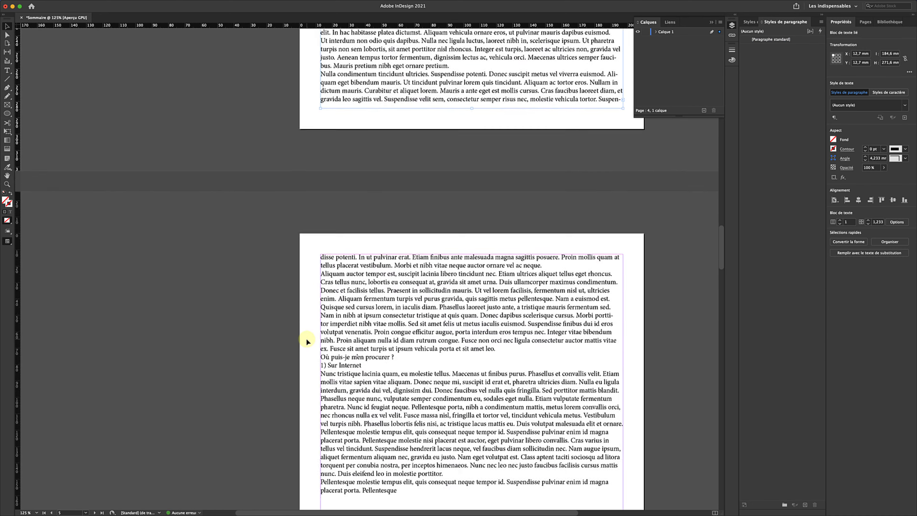
scroll(306, 339, "down", 10)
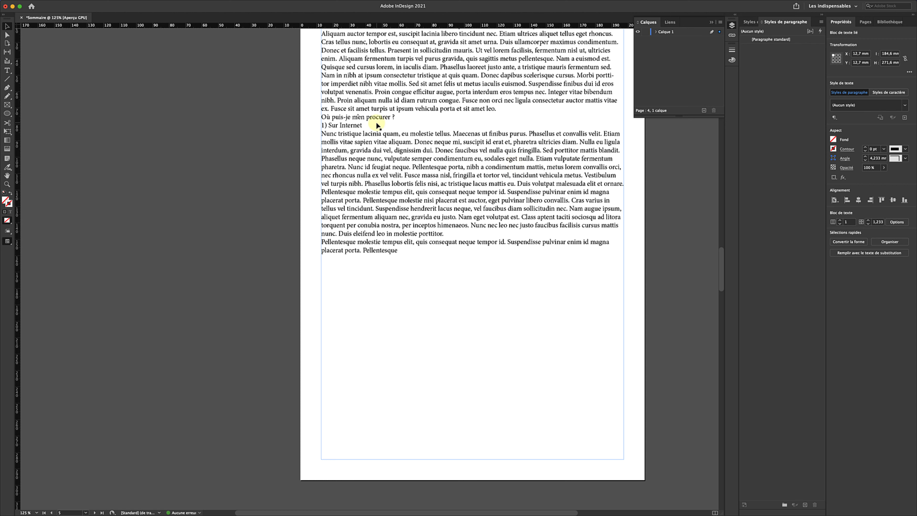
double_click(369, 119)
triple_click(367, 116)
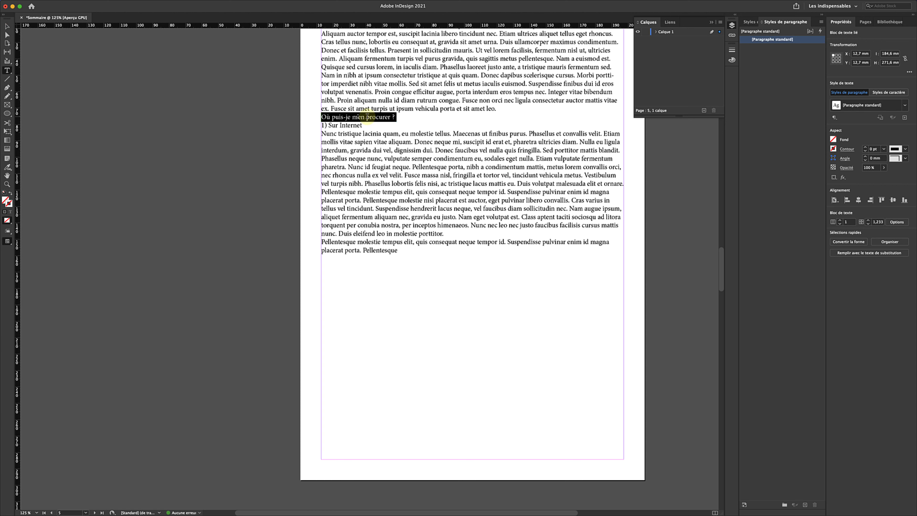
triple_click(359, 125)
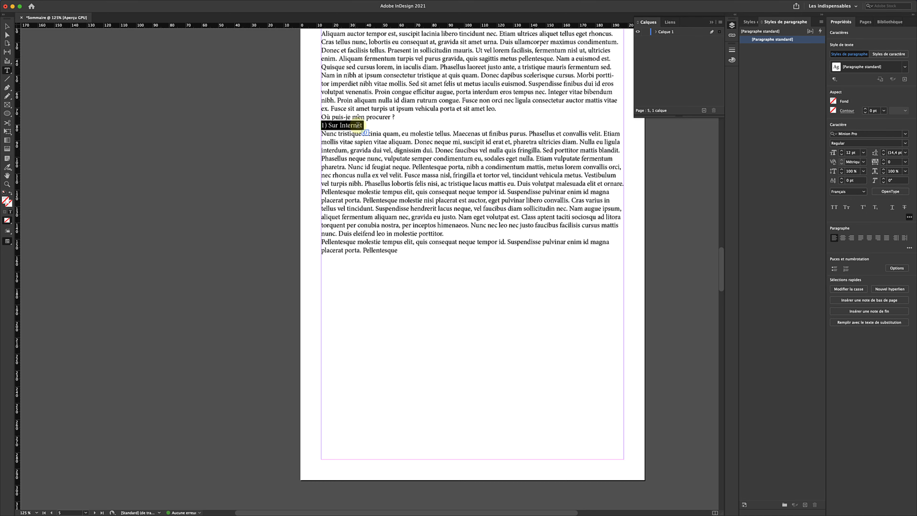
scroll(403, 124, "up", 15)
scroll(403, 124, "right", 3)
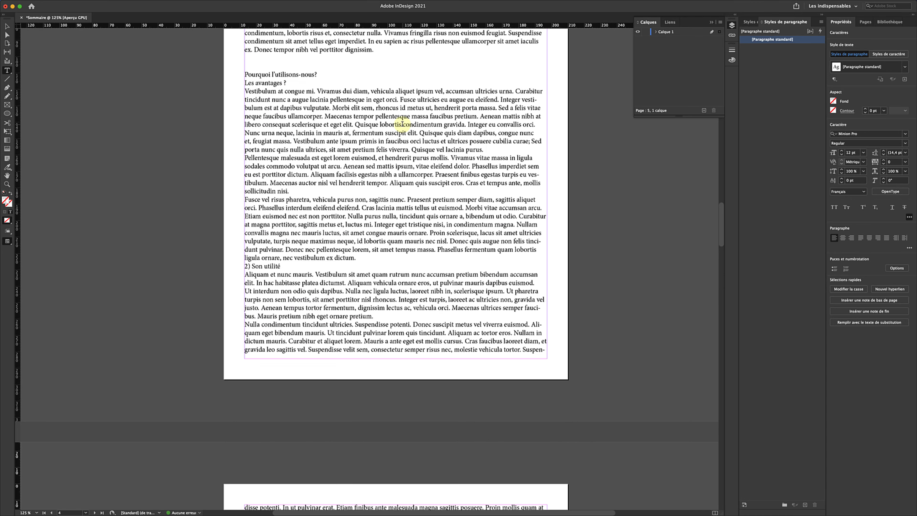
scroll(402, 124, "up", 5)
scroll(402, 124, "right", 2)
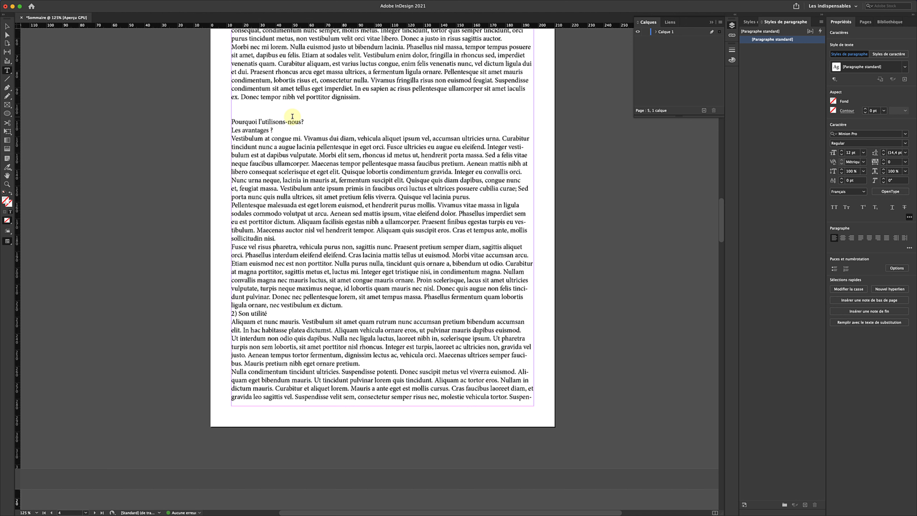
key("Escape")
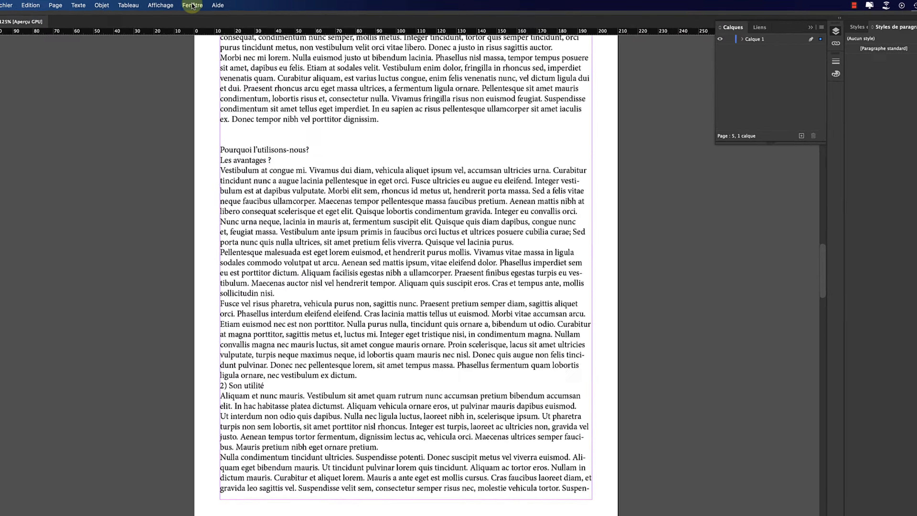
left_click(193, 5)
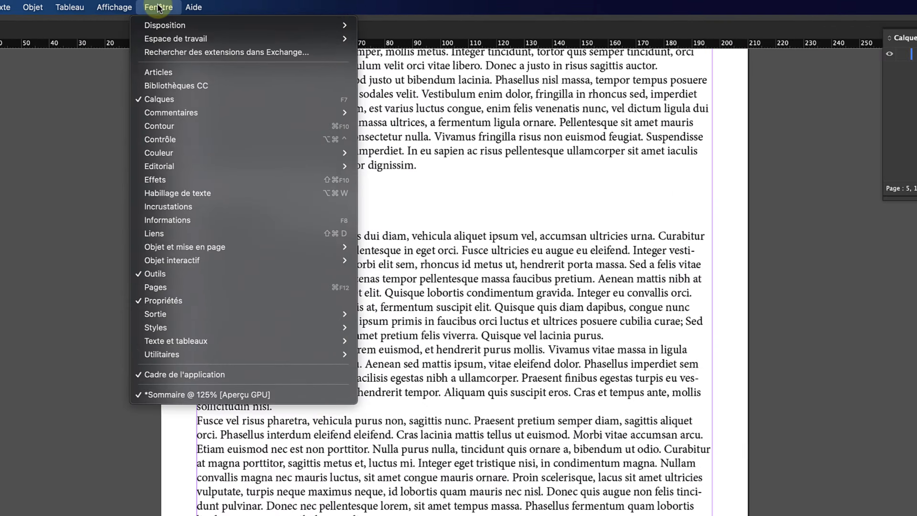
mouse_move(276, 233)
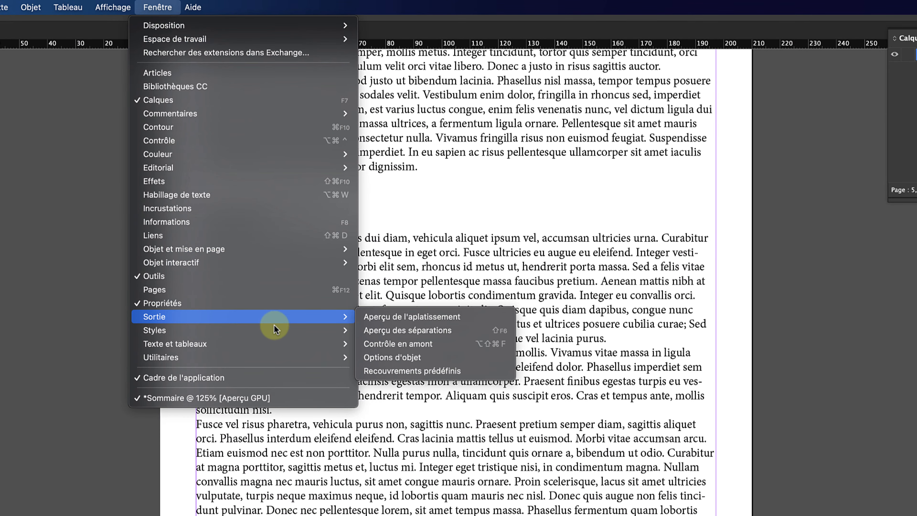
mouse_move(281, 328)
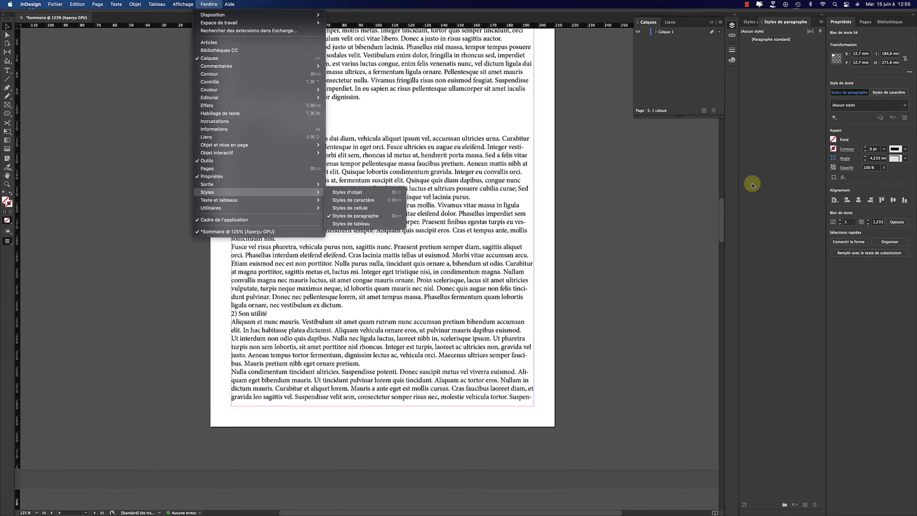
left_click(750, 180)
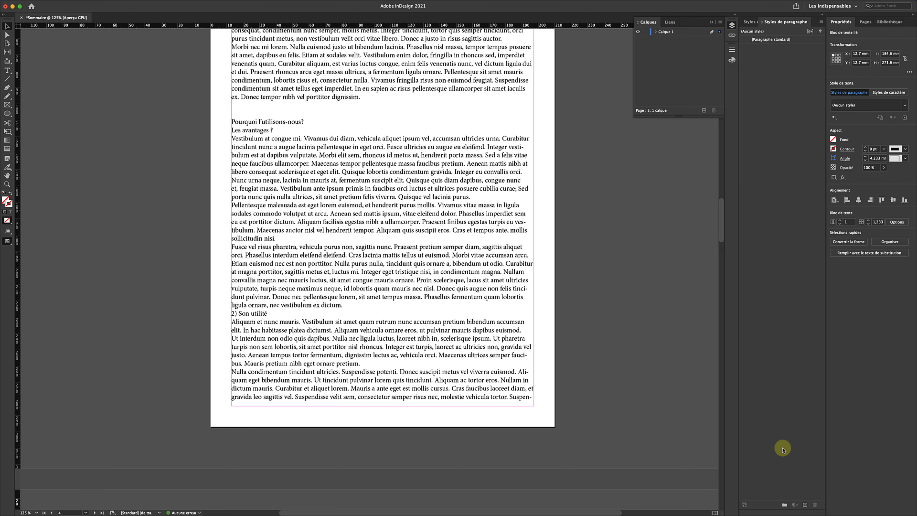
- Create a new paragraph style and name it "Titre principal"
left_click(806, 504)
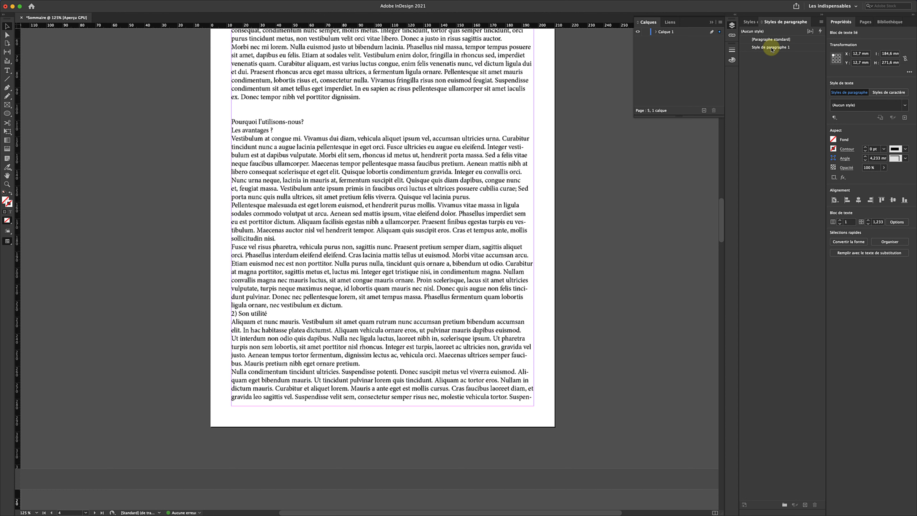
double_click(772, 47)
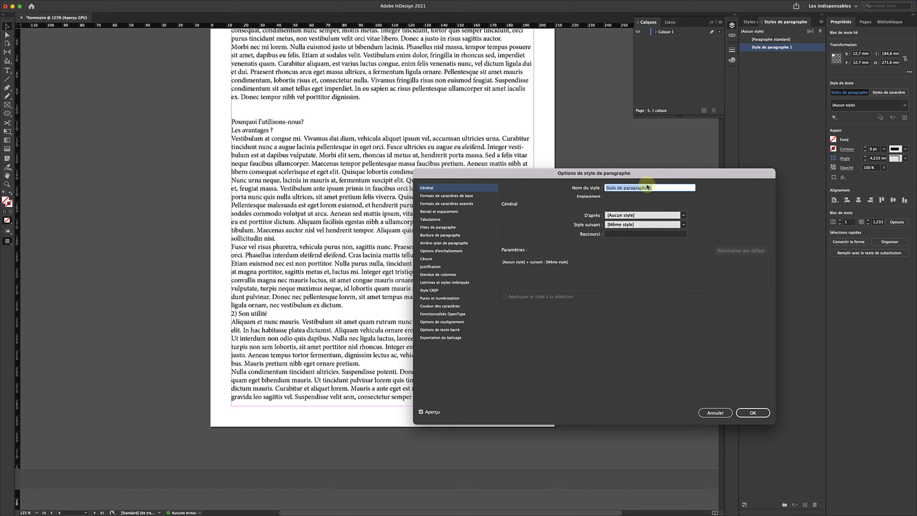
left_click(658, 189)
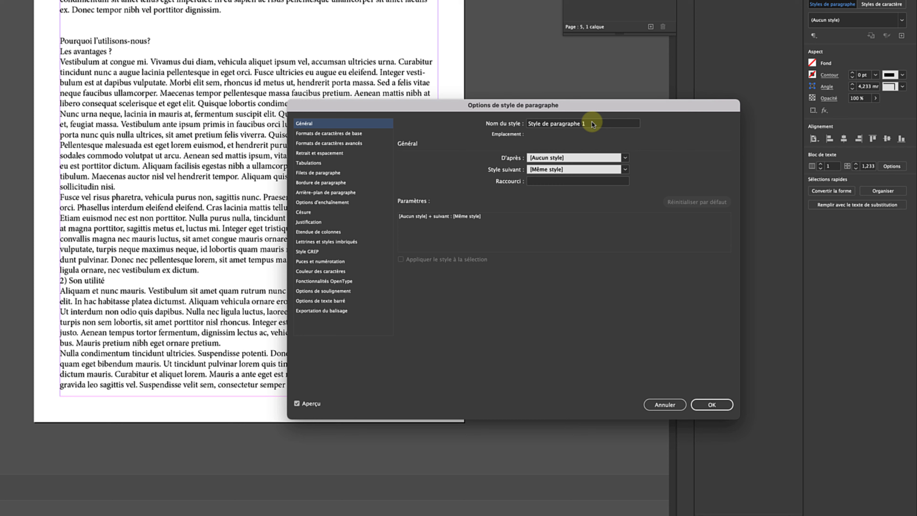
triple_click(593, 124)
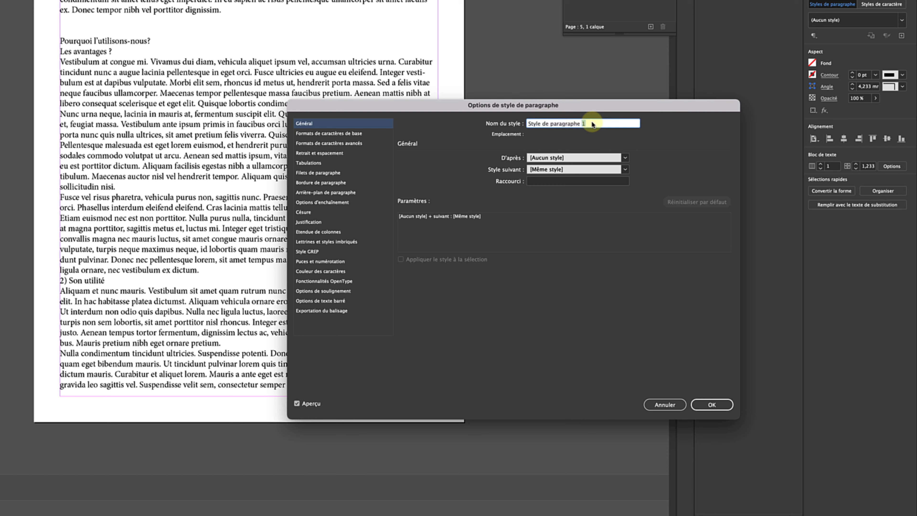
type("Titre principal")
- Set the Titre principal style's basic character formats to Myriad Pro, Bold, 18 pt
left_click(334, 134)
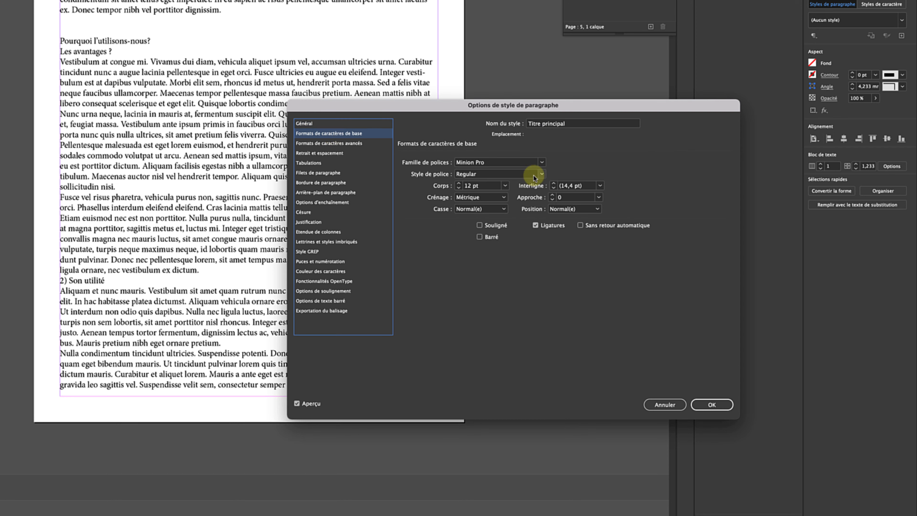
left_click(540, 162)
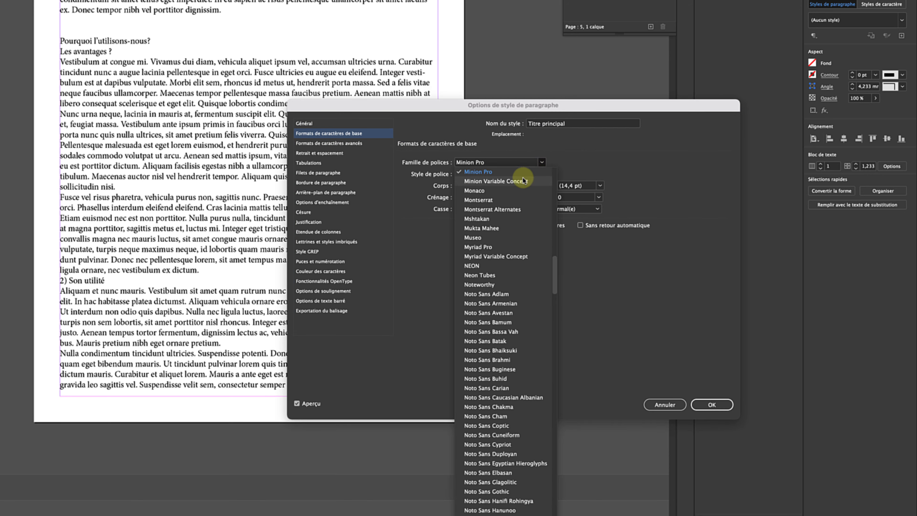
left_click(494, 246)
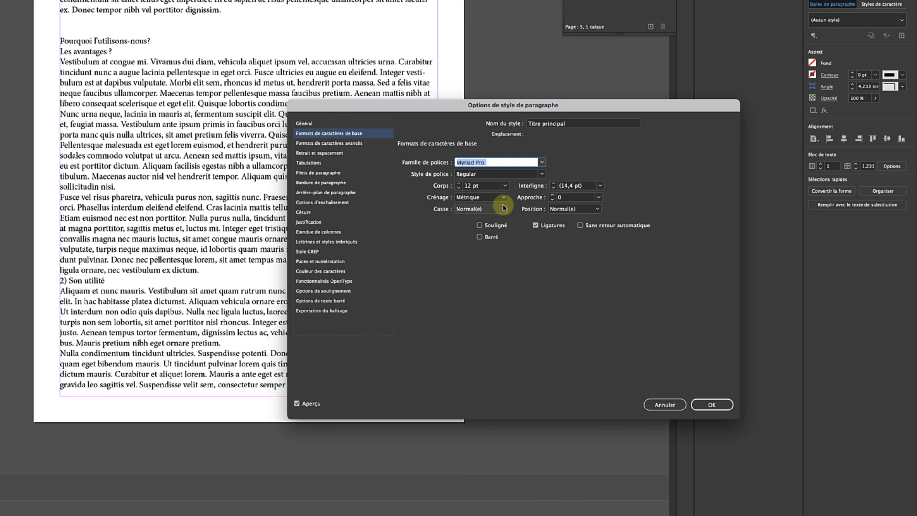
left_click(504, 187)
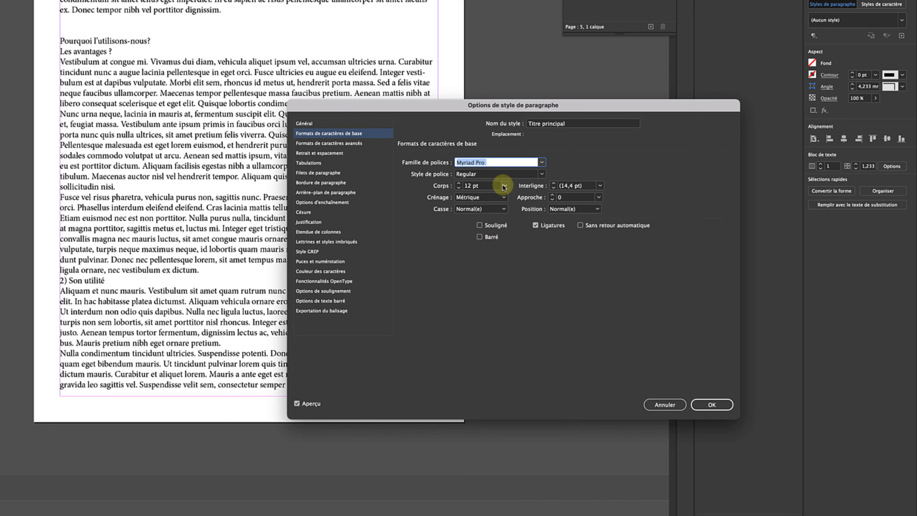
left_click(541, 174)
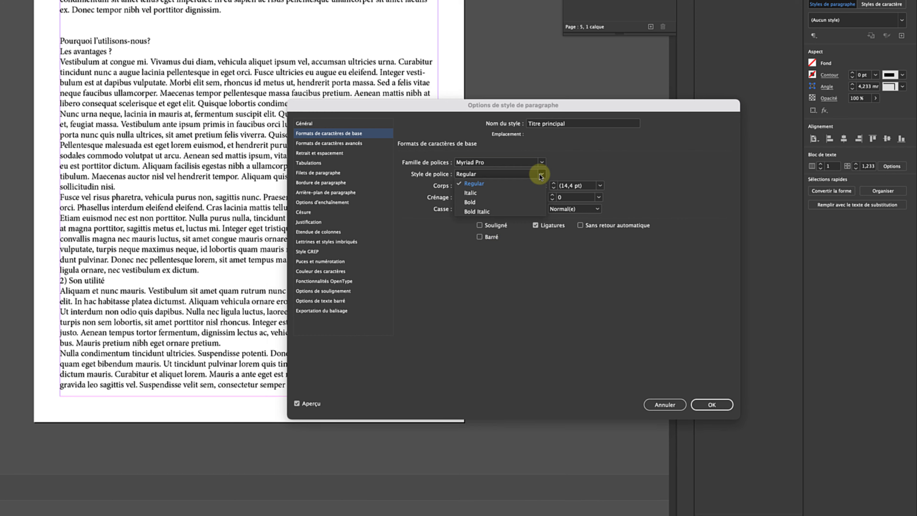
left_click(501, 203)
left_click(505, 186)
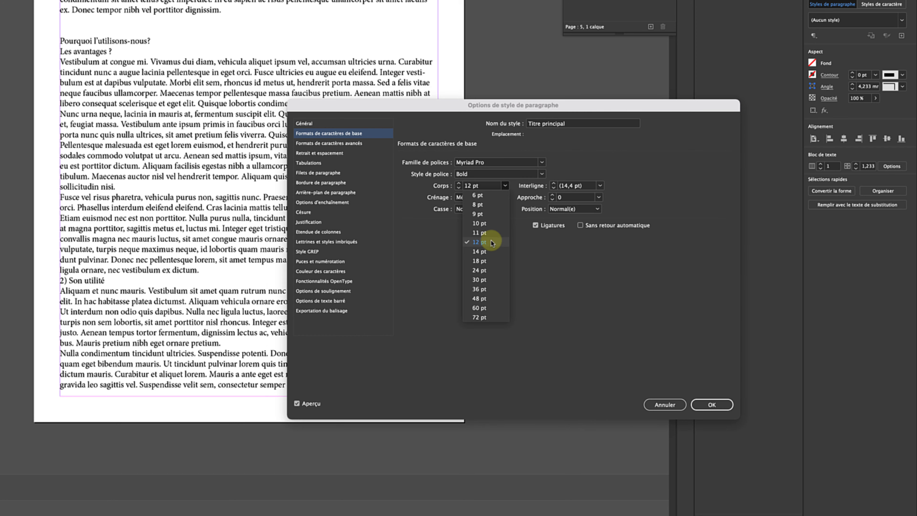
left_click(494, 260)
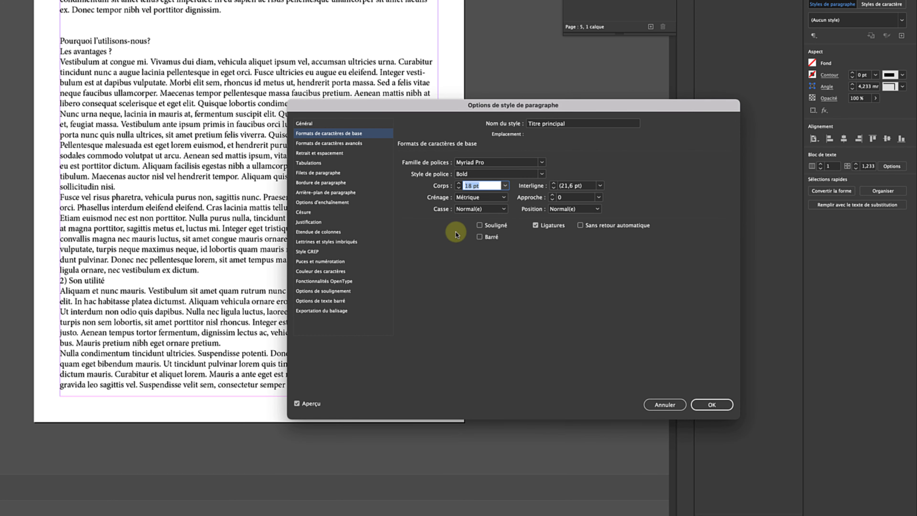
- Set the Titre principal style's character colour to the cyan swatch C=100 M=0 J=0 N=0 and save the style
left_click(332, 272)
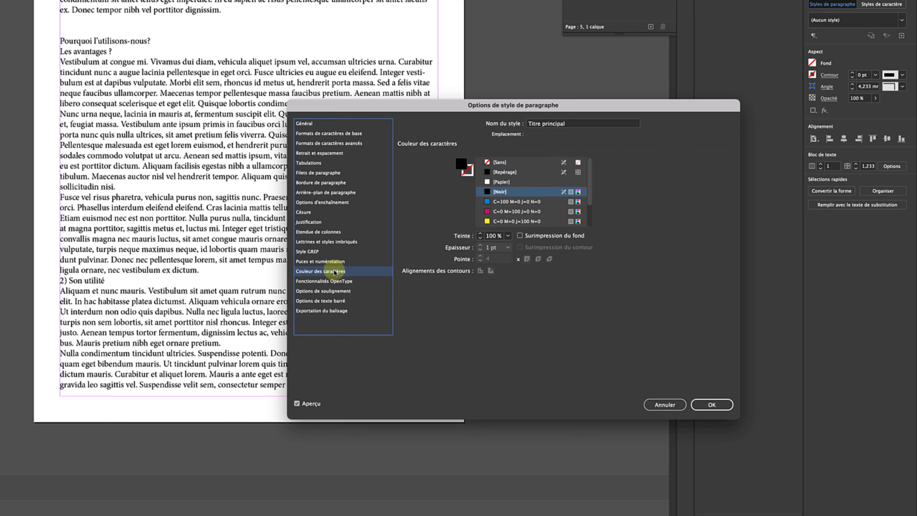
left_click(505, 203)
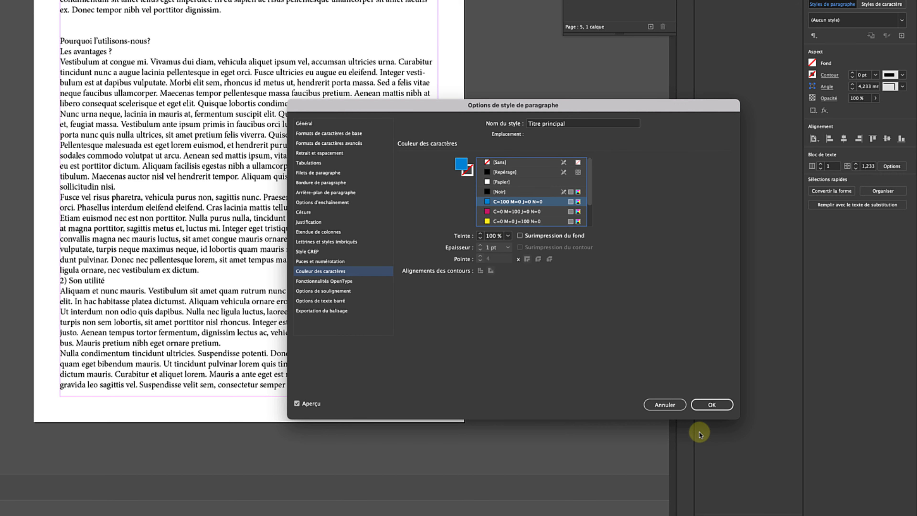
left_click(698, 405)
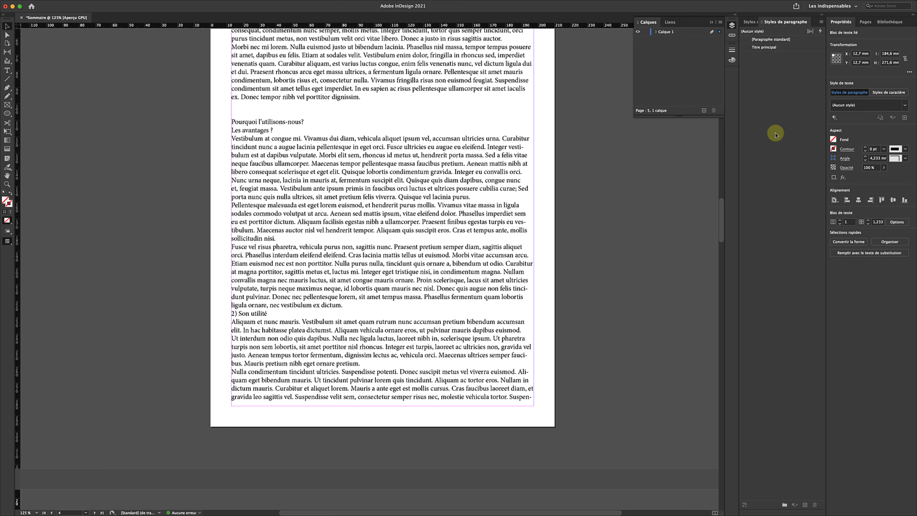
- Create a second paragraph style named "titre secondaire" and base it on Titre principal
left_click(804, 505)
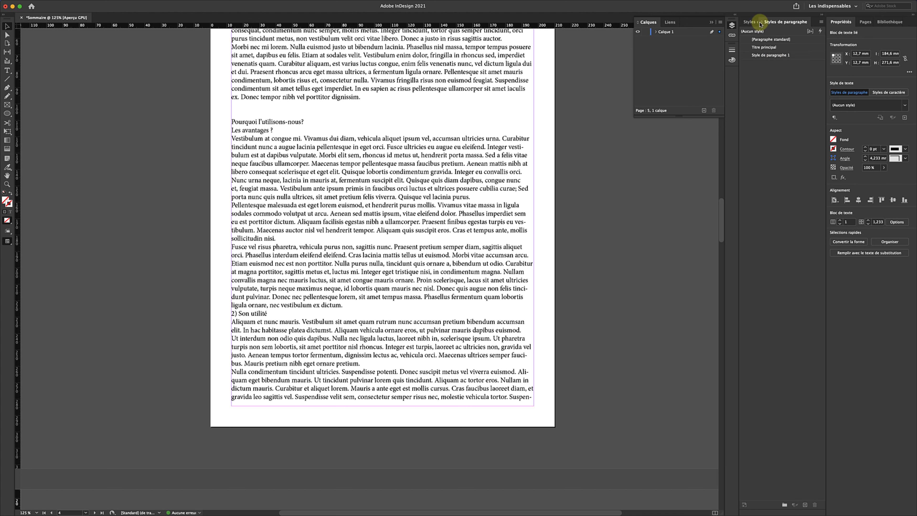
double_click(779, 56)
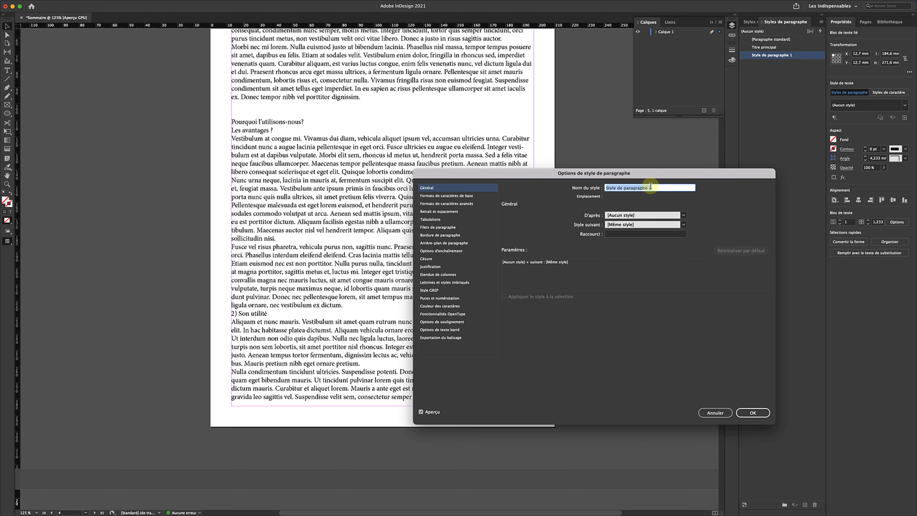
type("titre secondaire")
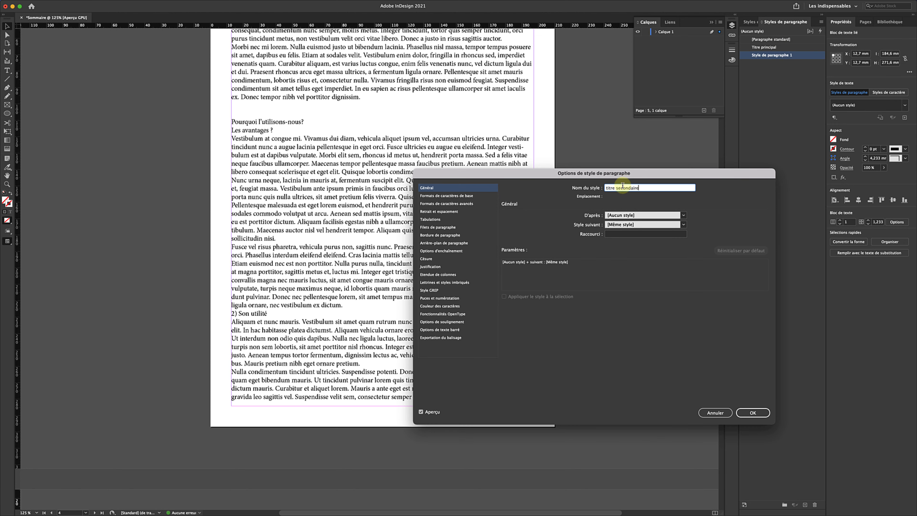
left_click(684, 216)
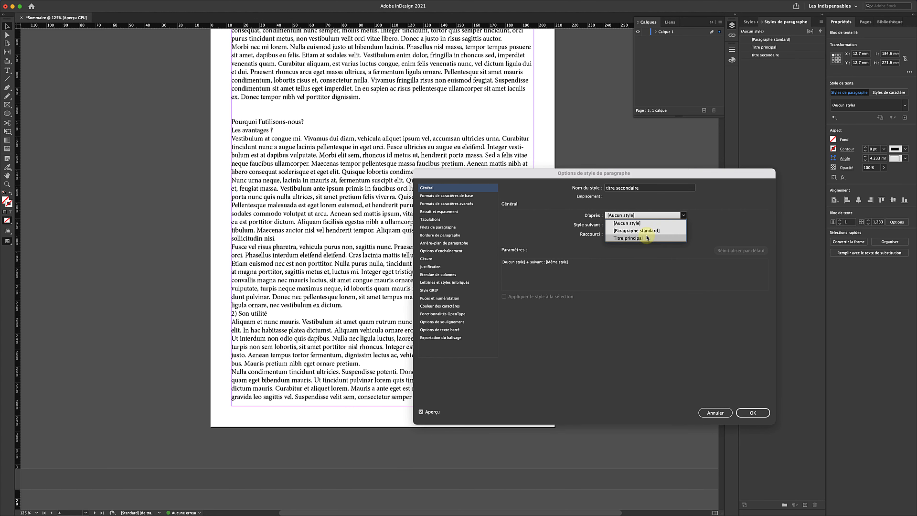
left_click(634, 238)
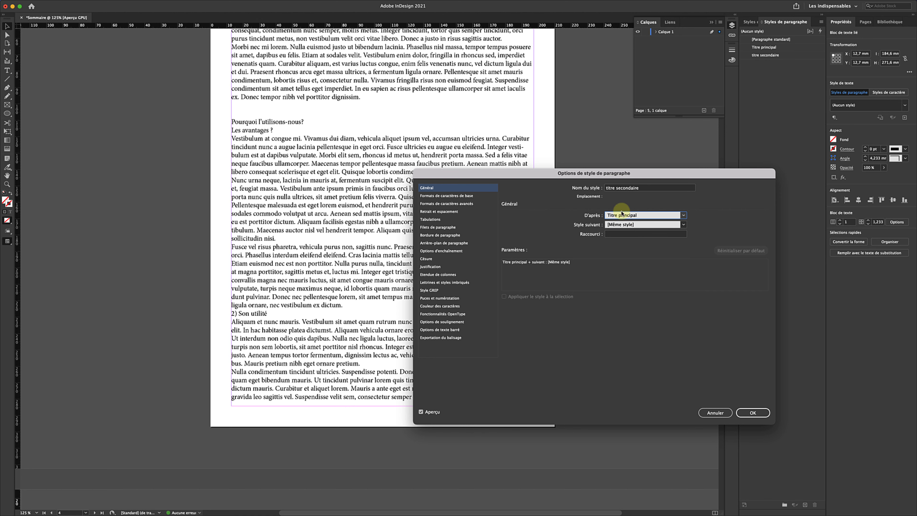
- Set the titre secondaire style's font style to Italic and its size to 14 pt
left_click(480, 196)
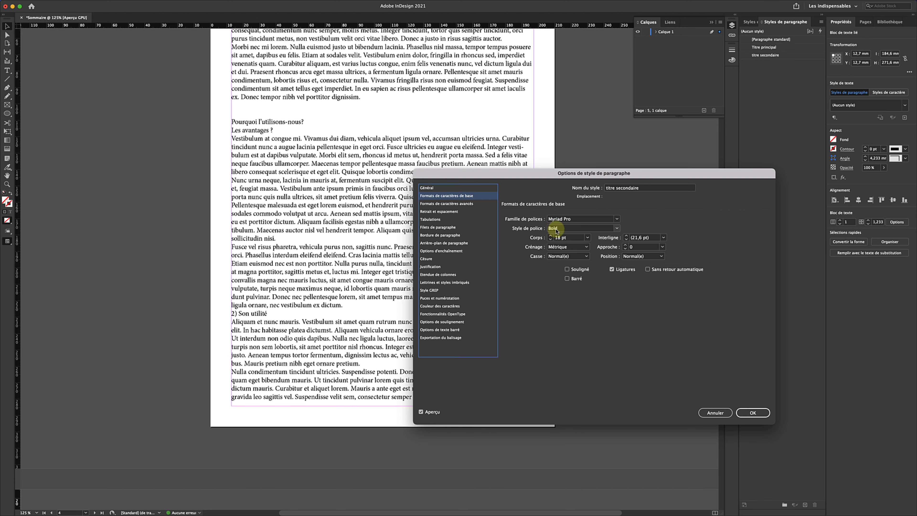
left_click(617, 228)
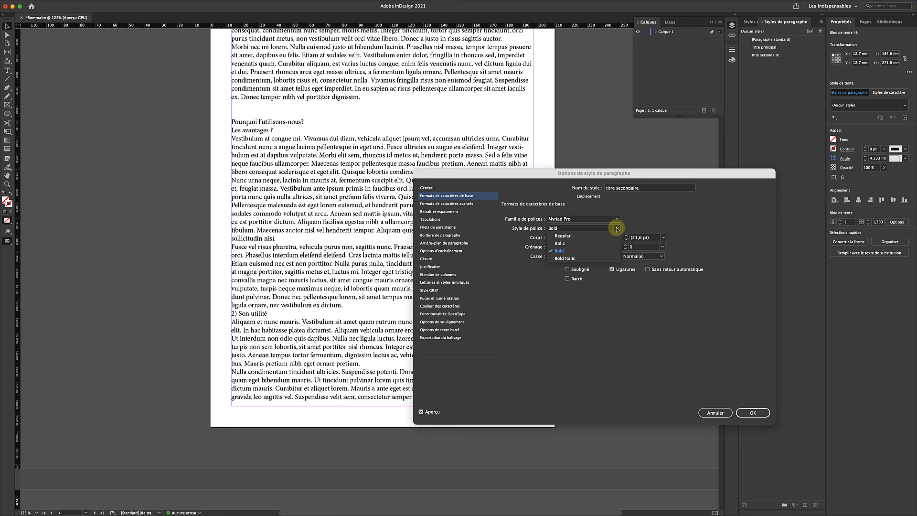
left_click(568, 244)
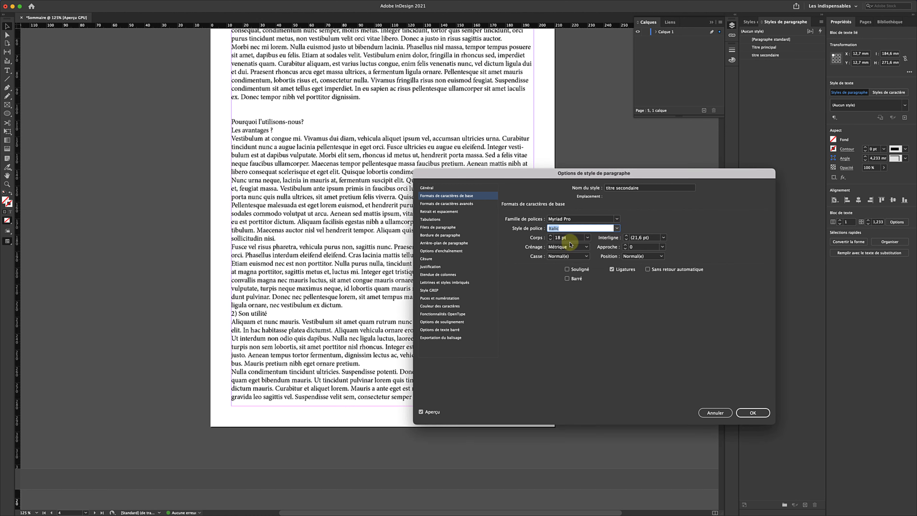
left_click(588, 237)
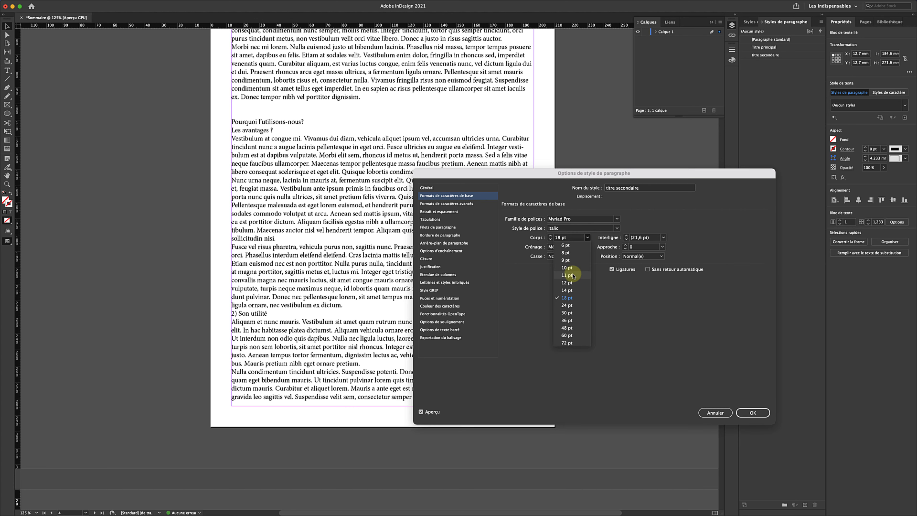
left_click(572, 290)
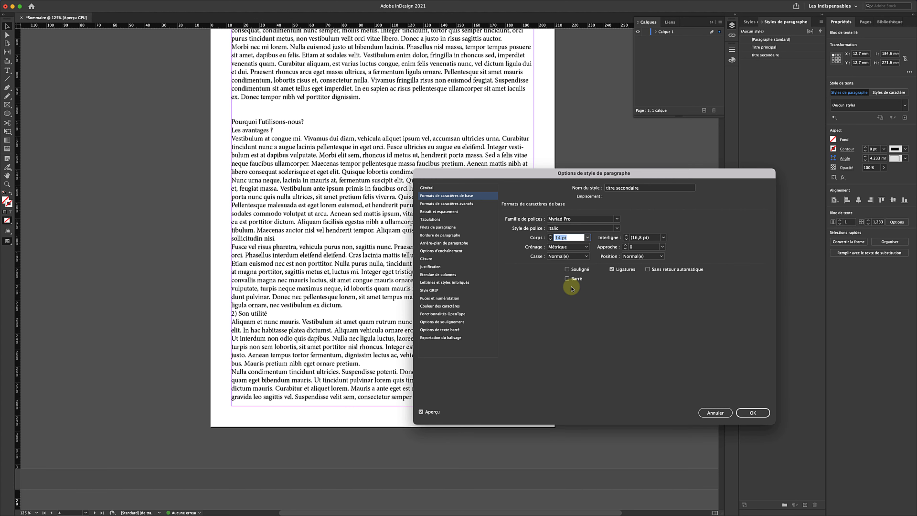
- Set the titre secondaire style's character colour to [Noir] and save the style
left_click(453, 307)
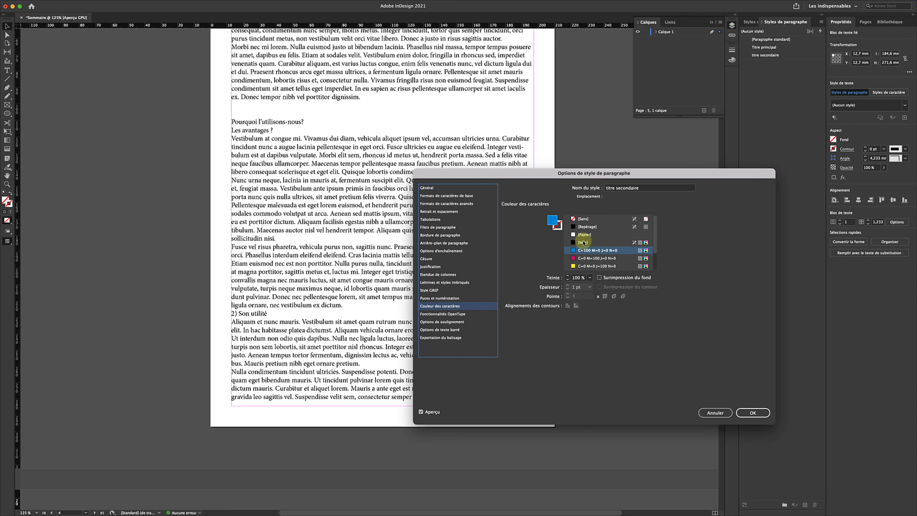
left_click(584, 242)
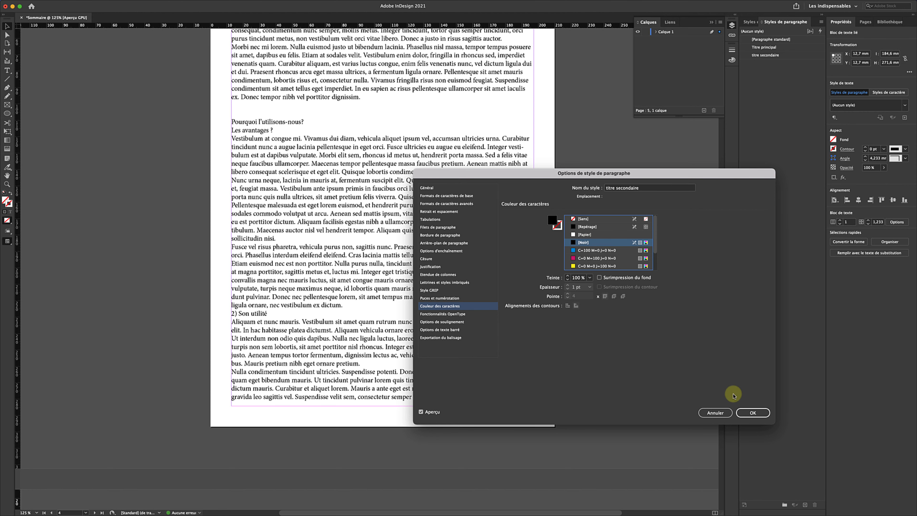
left_click(757, 413)
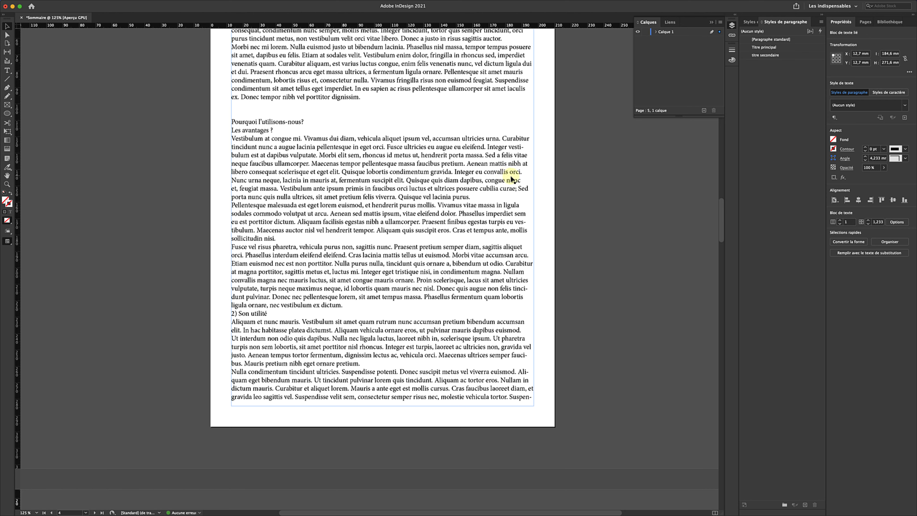
- Apply the Titre principal paragraph style to the heading "L'histoire du Lorem Ipsum" on page 3
scroll(517, 179, "up", 2)
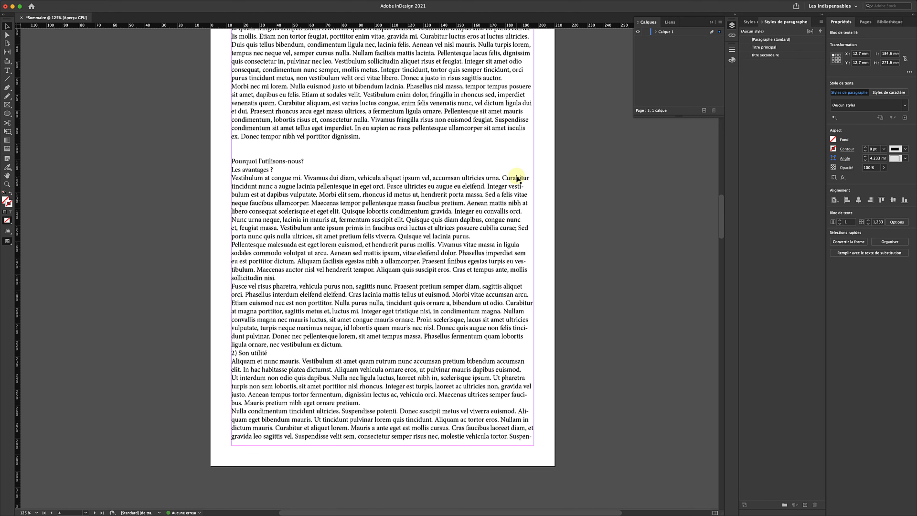
scroll(517, 179, "up", 1)
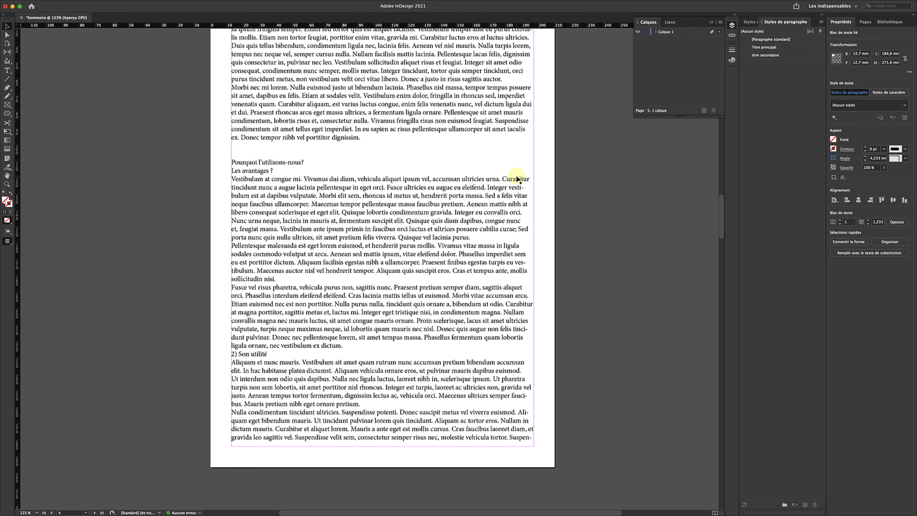
scroll(518, 179, "up", 20)
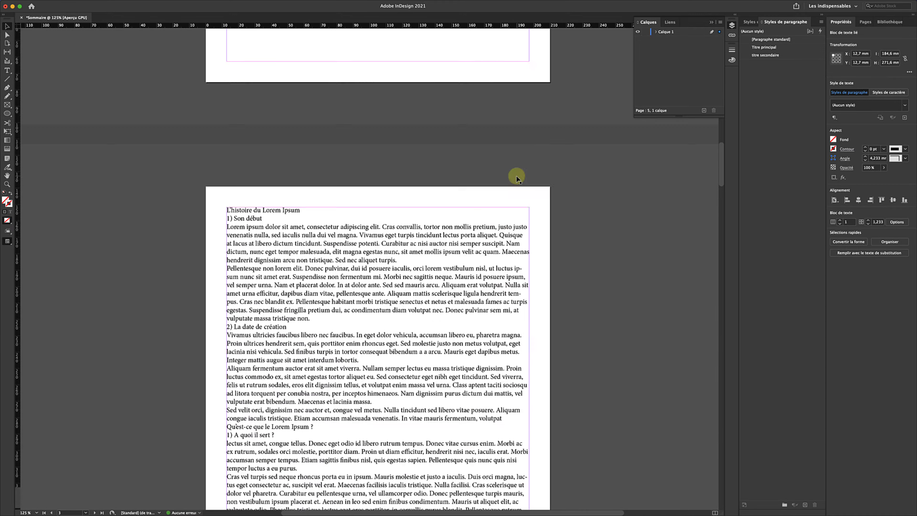
scroll(517, 177, "down", 20)
scroll(517, 177, "left", 5)
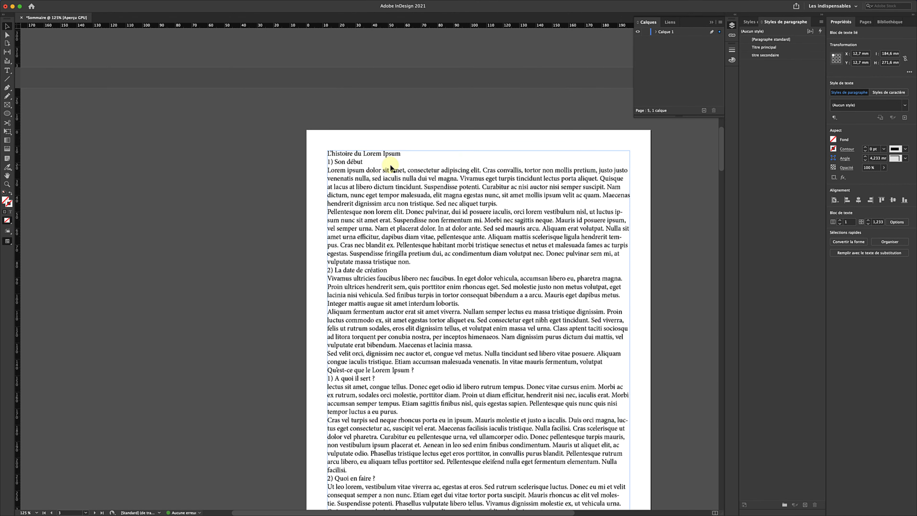
triple_click(374, 156)
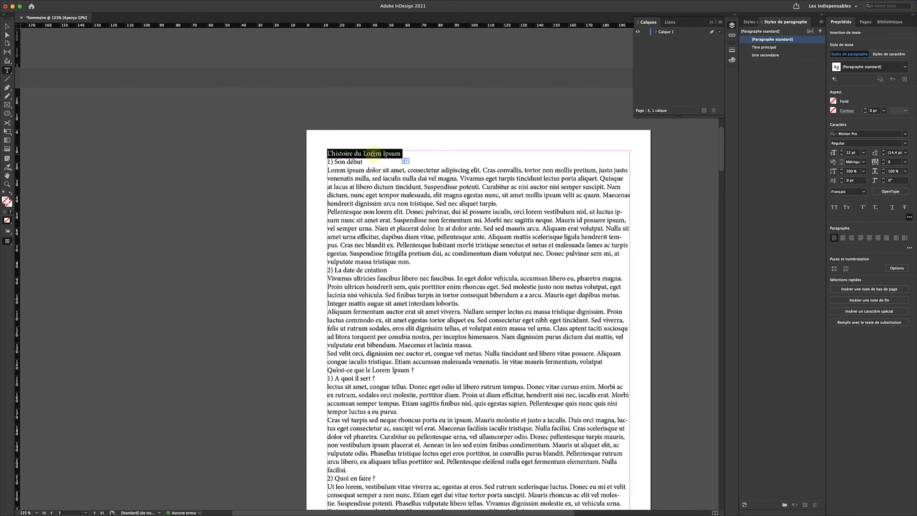
left_click(781, 47)
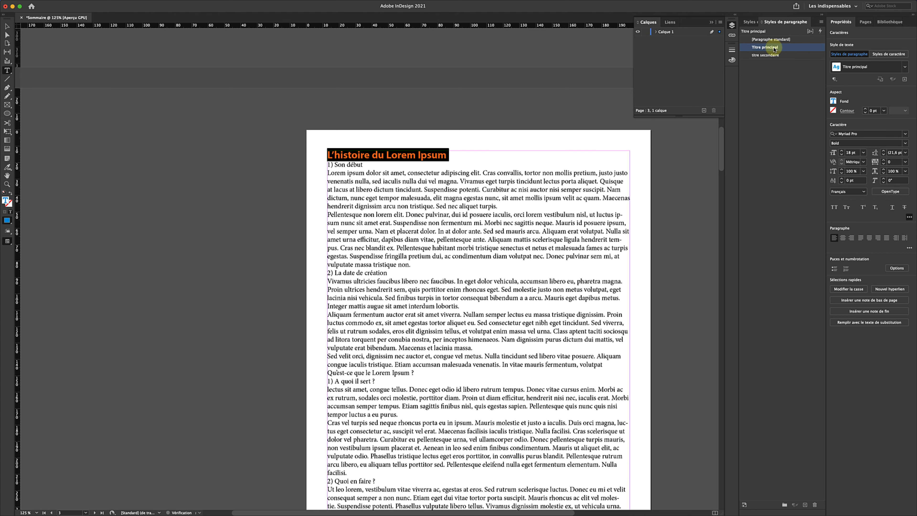
left_click(433, 154)
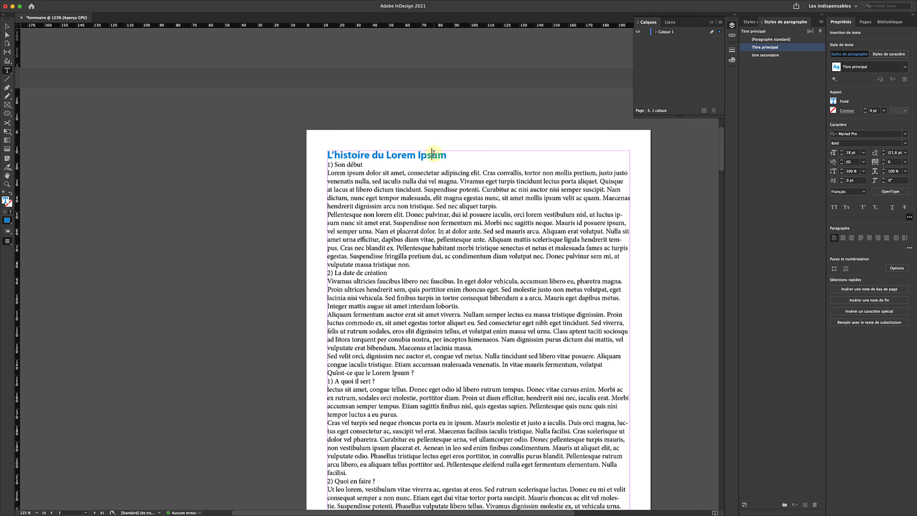
- Apply the titre secondaire paragraph style to the subheading "1) Son début"
left_click(328, 165)
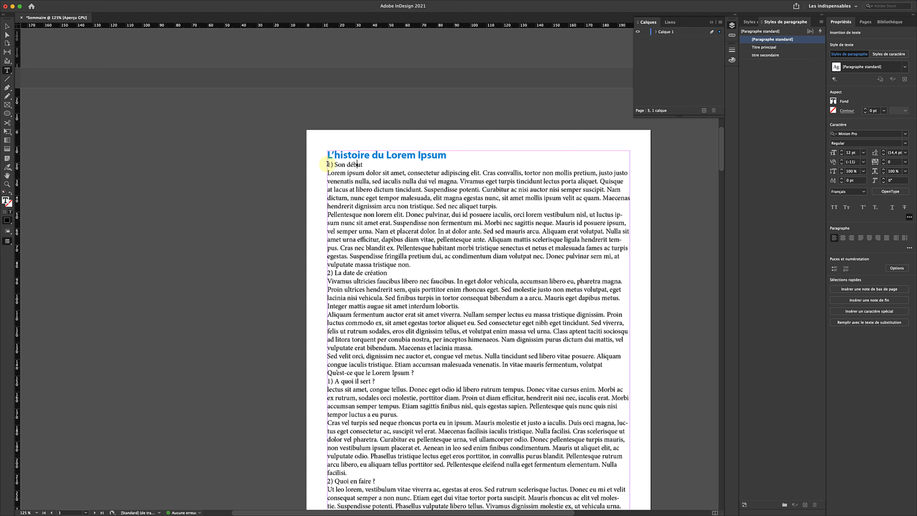
left_click_drag(327, 164, 364, 165)
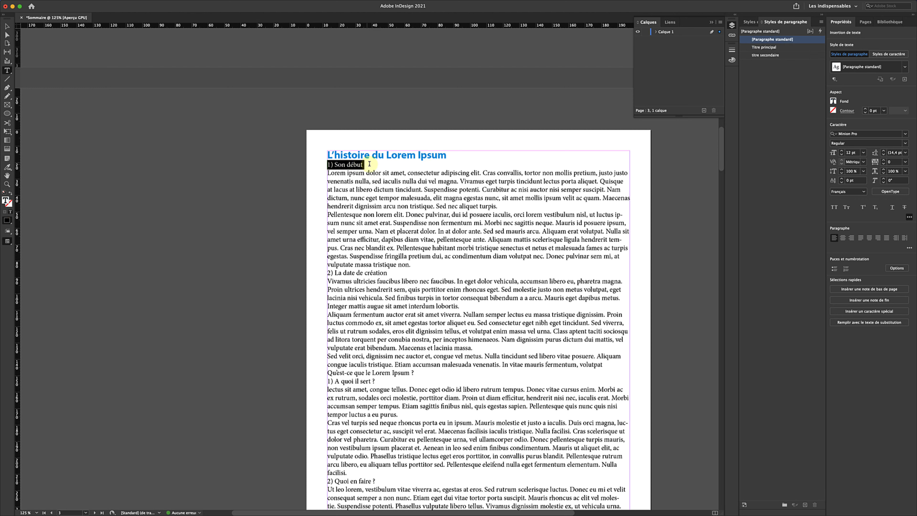
left_click(783, 57)
- Apply Titre principal to "Qu'est-ce que le Lorem Ipsum ?" and titre secondaire to "1) A quoi il sert ?" and "2) Quoi en faire ?"
scroll(522, 175, "down", 1)
scroll(522, 175, "down", 10)
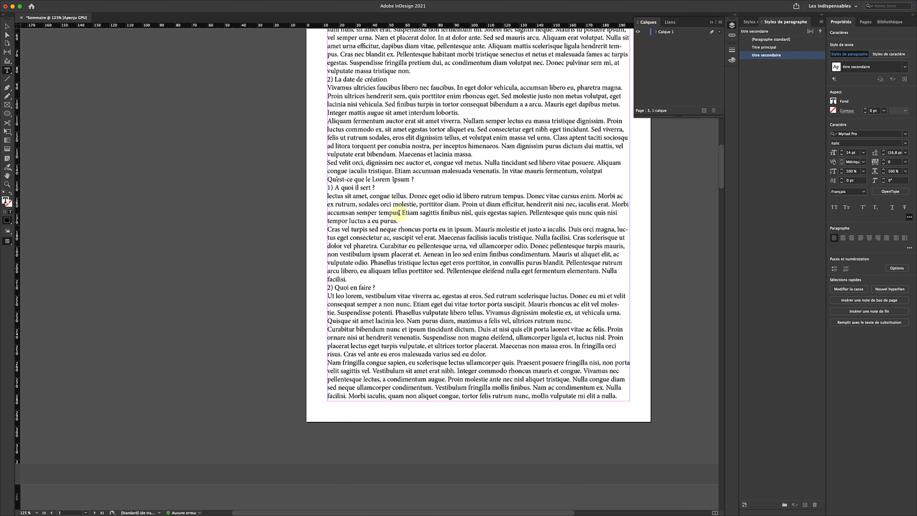
mouse_move(328, 188)
left_mouse_down()
mouse_move(397, 180)
mouse_move(328, 179)
left_mouse_up()
left_click(777, 55)
left_click(776, 47)
scroll(422, 193, "down", 4)
triple_click(364, 164)
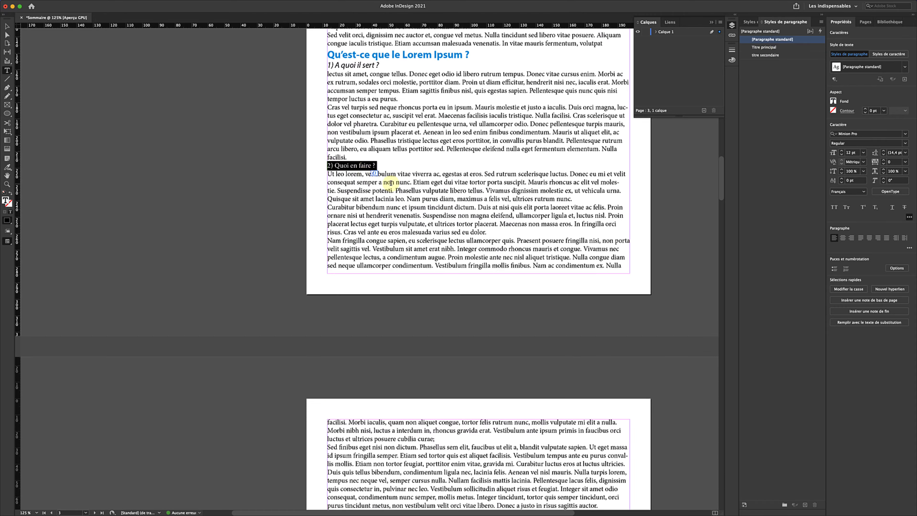
left_click(777, 56)
- Apply Titre principal to "Pourquoi l'utilisons-nous?" and titre secondaire to "Les avantages ?" and "2) Son utilité" on page 4
scroll(424, 131, "down", 9)
triple_click(383, 264)
left_click(776, 47)
triple_click(357, 276)
left_click(772, 56)
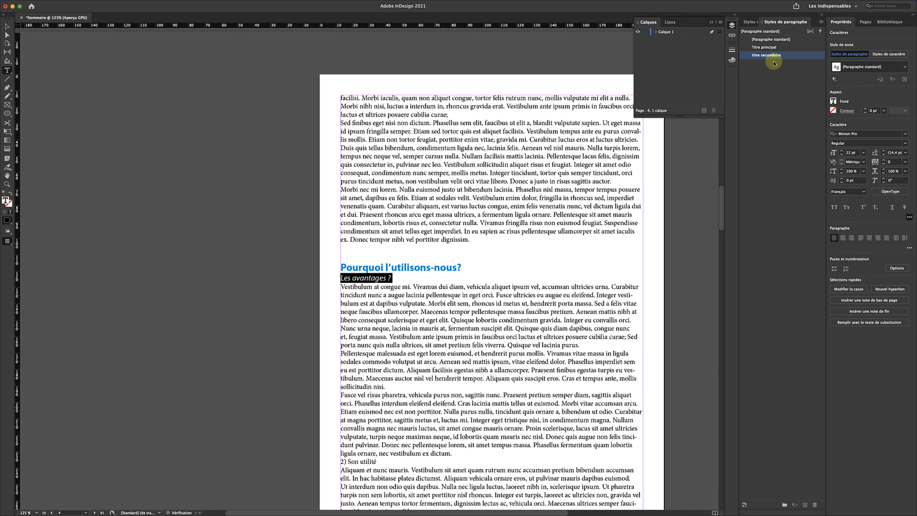
scroll(523, 138, "down", 8)
triple_click(362, 202)
left_click(772, 55)
- Apply Titre principal to "Où puis-je m'en procurer ?" and titre secondaire to "1) Sur Internet" on page 5, then deselect the text frame
scroll(559, 111, "down", 8)
triple_click(377, 252)
left_click(764, 47)
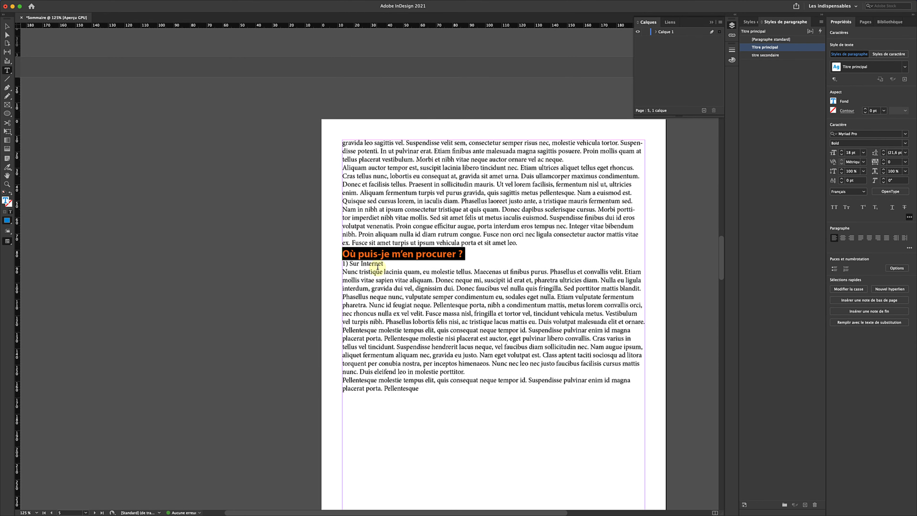
triple_click(375, 264)
left_click(766, 55)
left_click(544, 237)
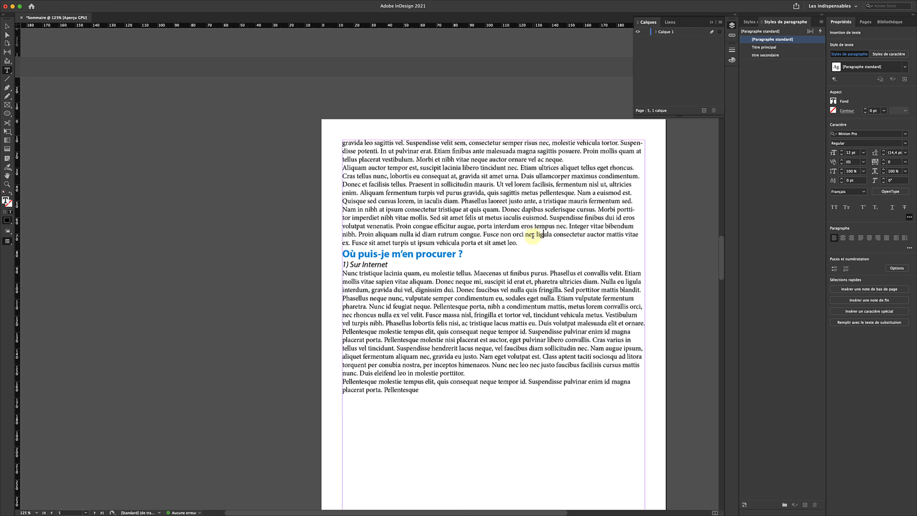
left_click(8, 28)
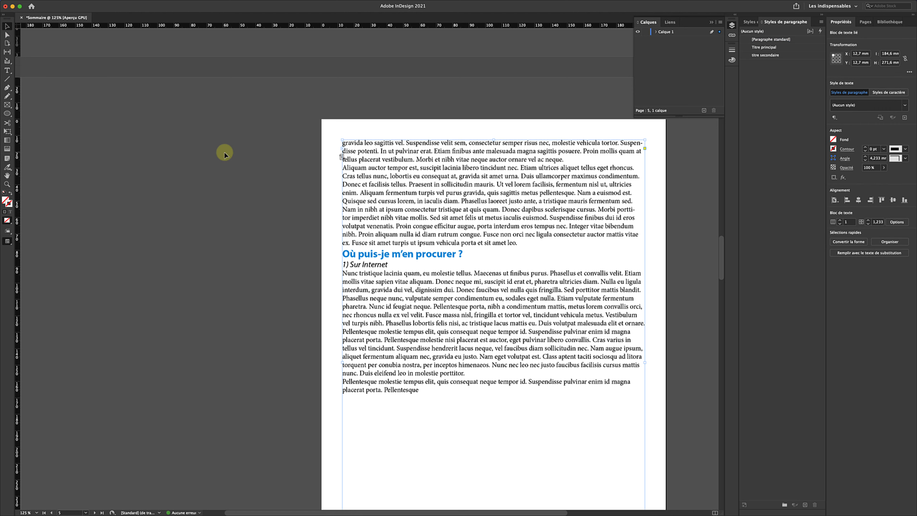
left_click(232, 184)
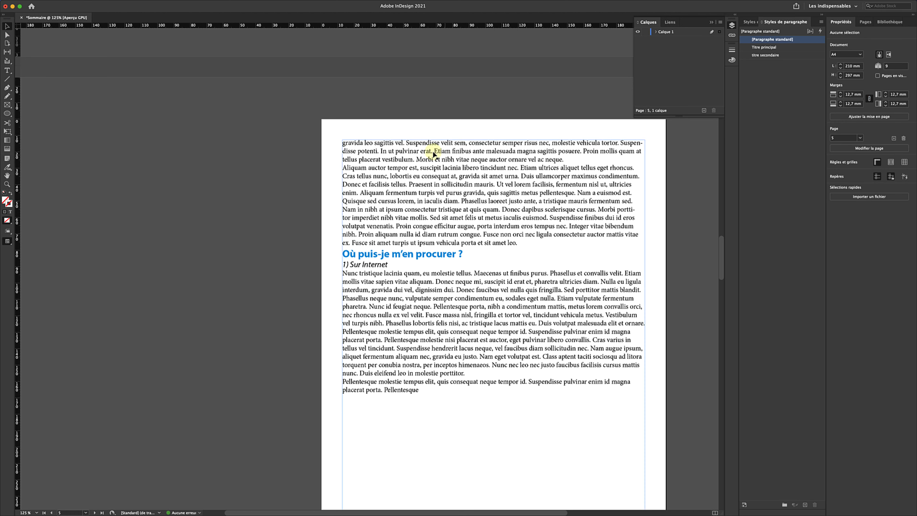
- Set the Titre principal style's space before (Espace avant) to 3 mm
scroll(450, 209, "up", 3)
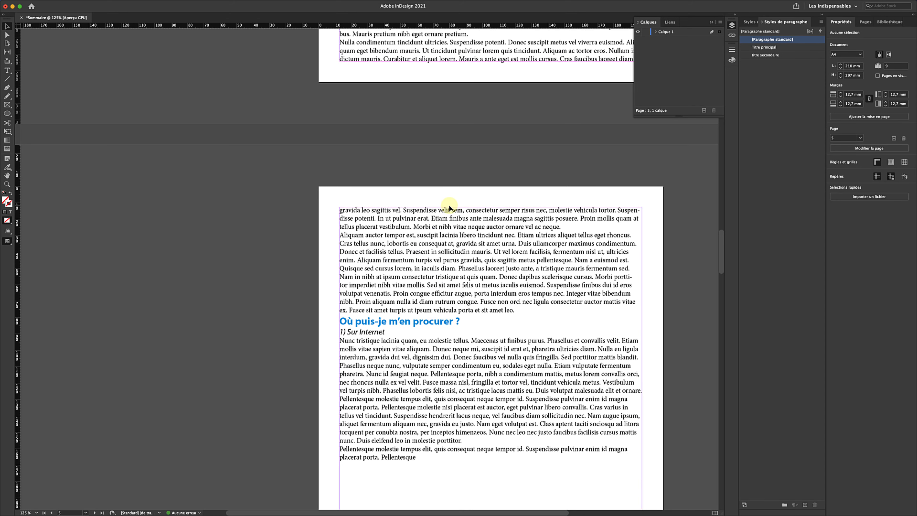
left_click(785, 48)
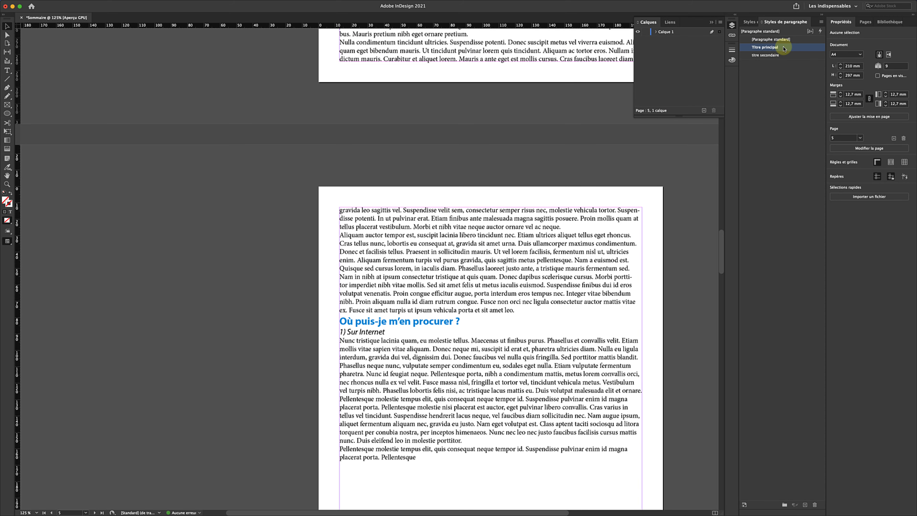
double_click(784, 48)
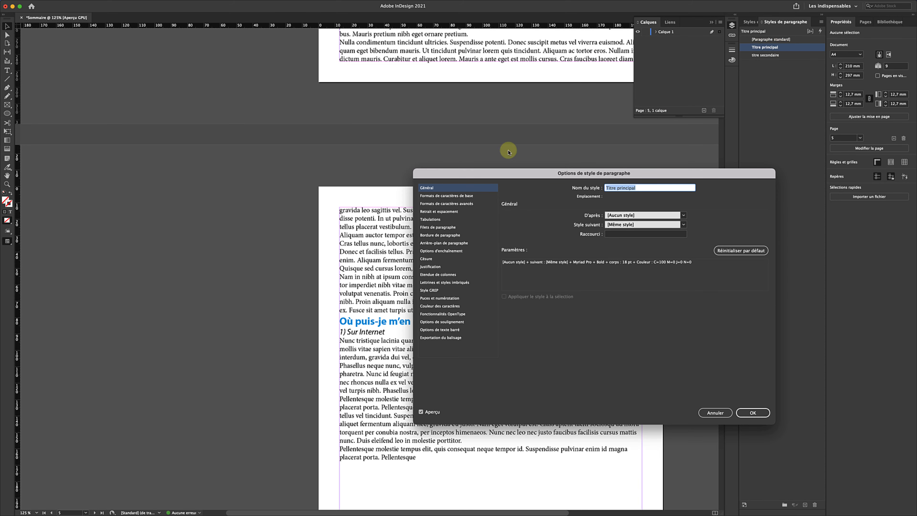
left_click(468, 212)
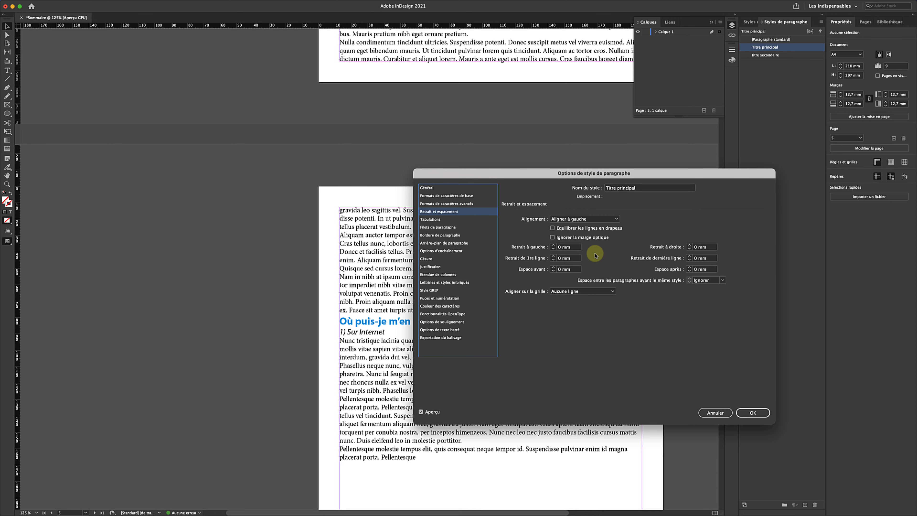
left_click(554, 267)
left_click(554, 267)
left_click(553, 268)
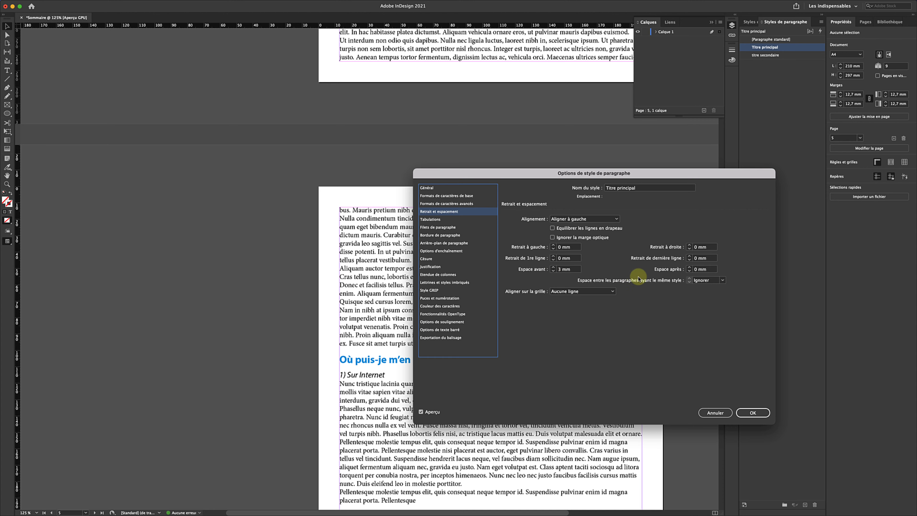
- Set the Titre principal style's space after (Espace après) to 3 mm and save the style
left_click(690, 268)
left_click(690, 268)
left_click(690, 268)
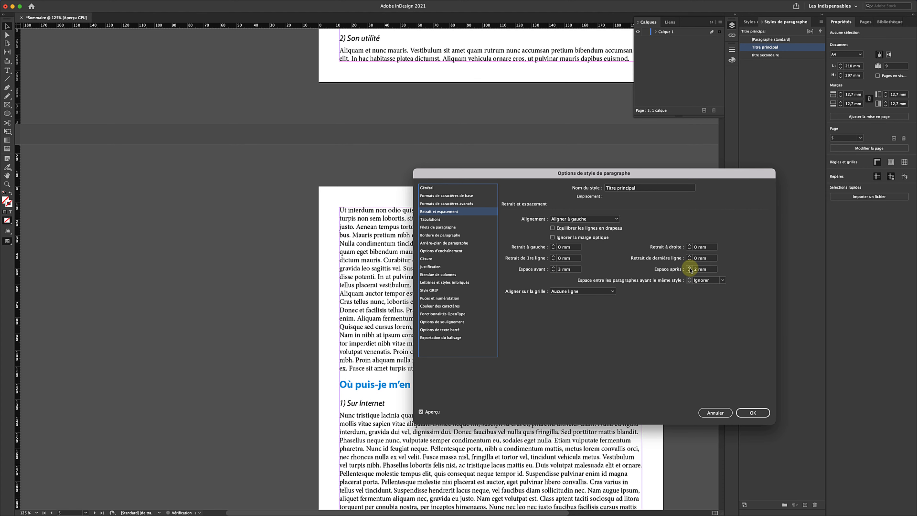
left_click(752, 413)
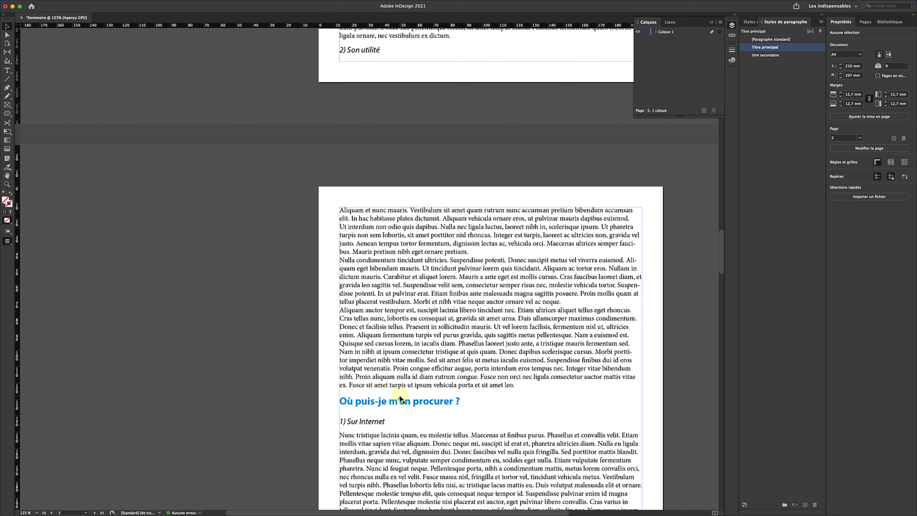
- Start a table of contents for the blank page 2 and set its title to "Sommaire"
scroll(399, 397, "up", 15)
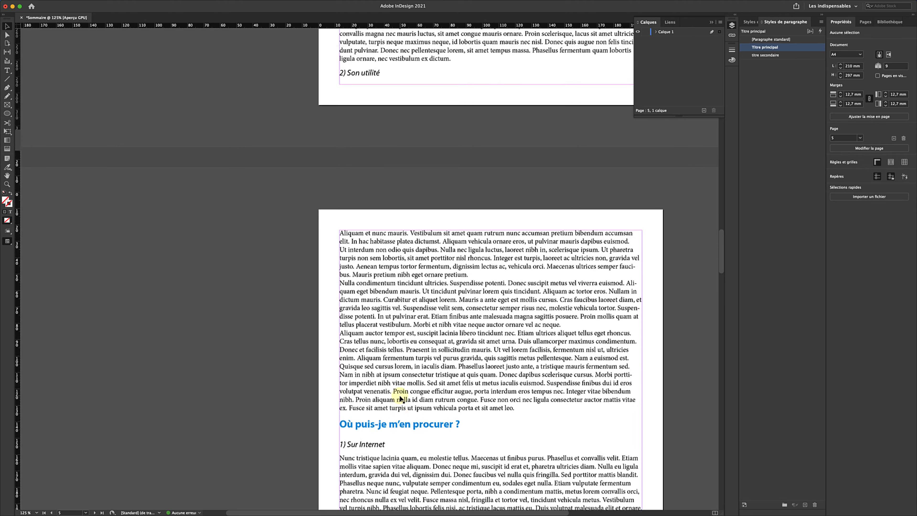
scroll(400, 397, "up", 15)
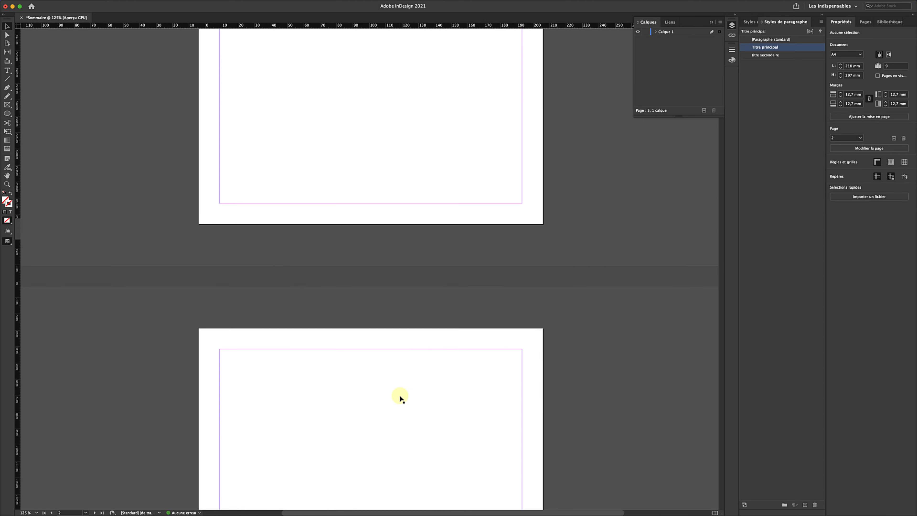
scroll(400, 396, "down", 3)
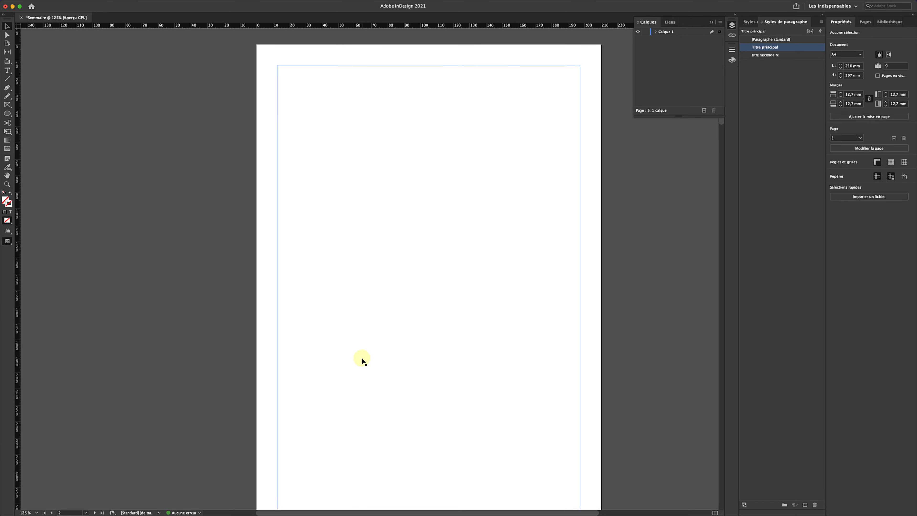
mouse_move(133, 2)
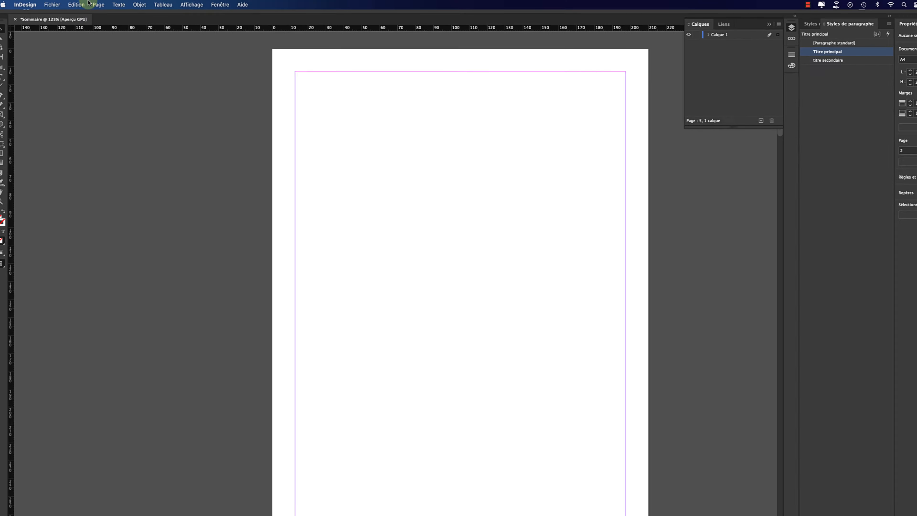
left_click(96, 4)
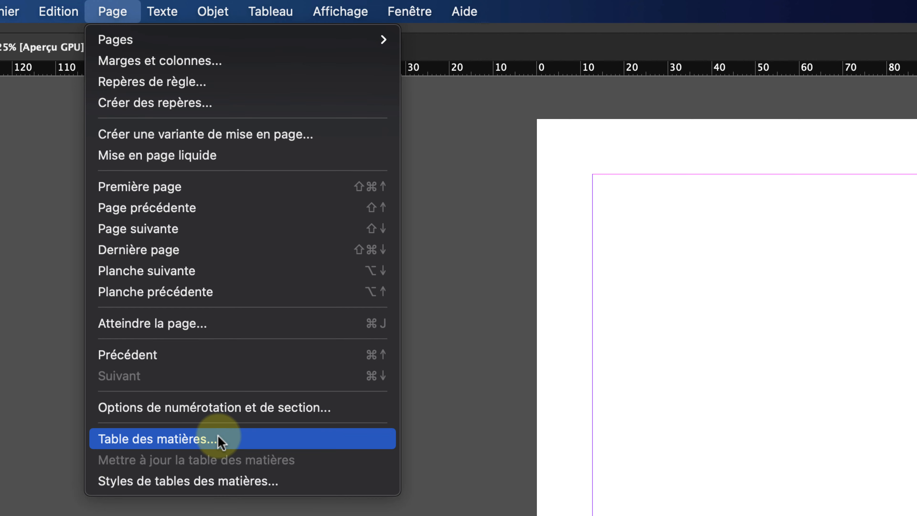
left_click(219, 439)
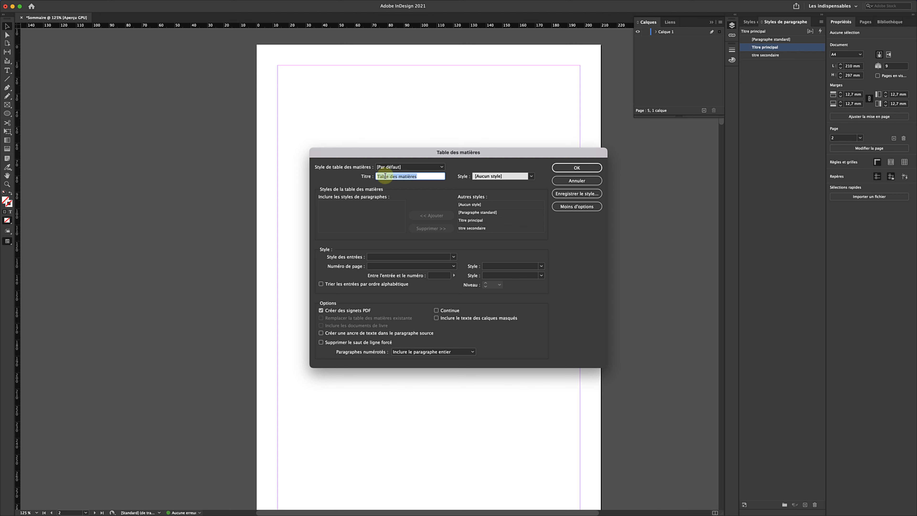
left_click(409, 176)
left_click_drag(427, 177, 378, 176)
type("Sommaire")
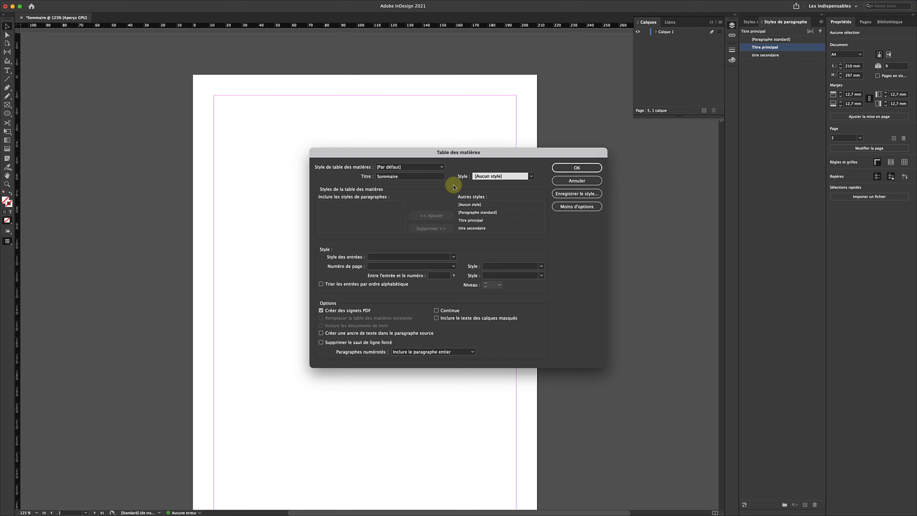
- Include the Titre principal and titre secondaire paragraph styles in the table of contents, in that order
left_click(360, 212)
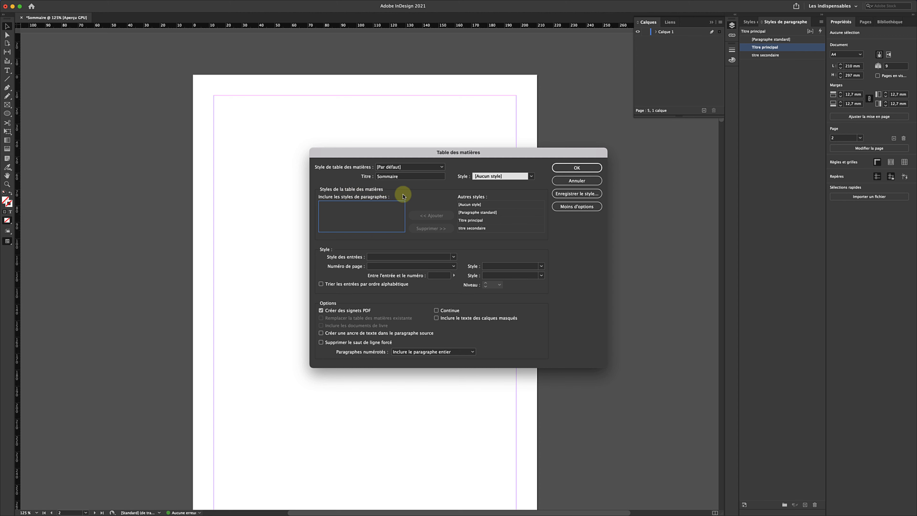
left_click(481, 221)
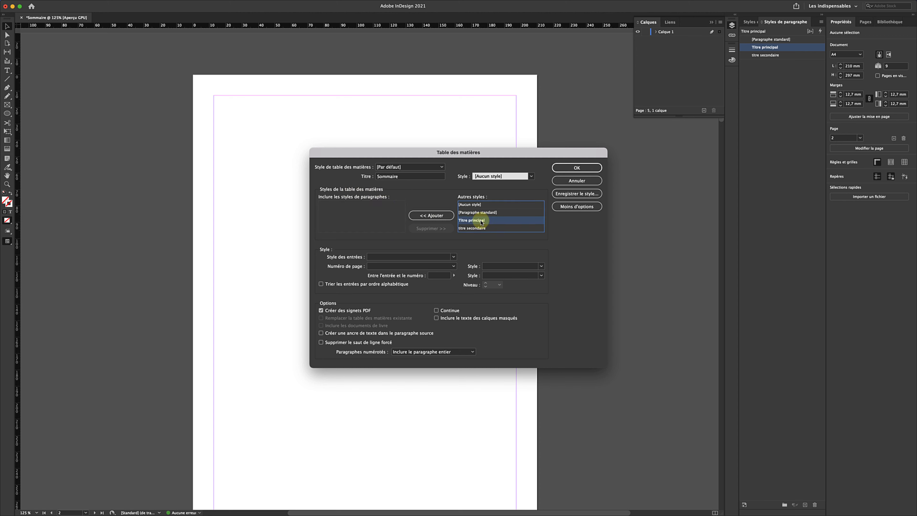
left_click(432, 215)
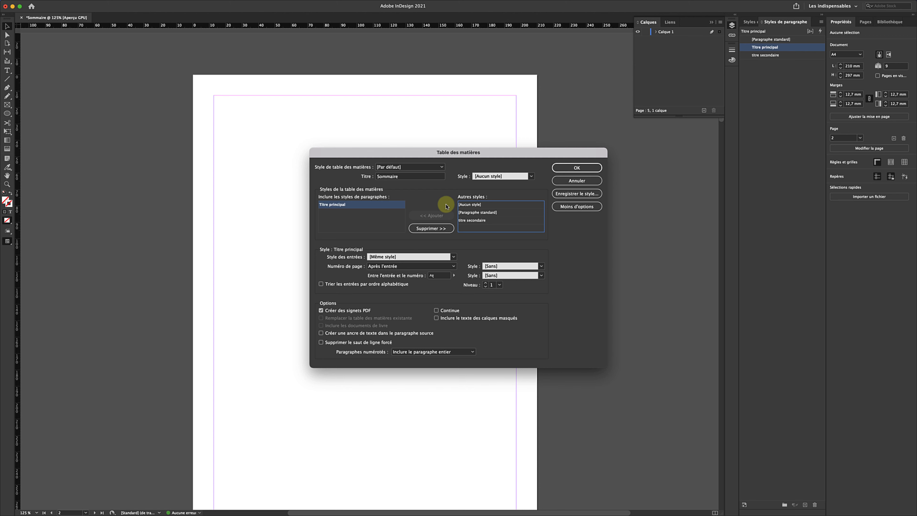
left_click(486, 221)
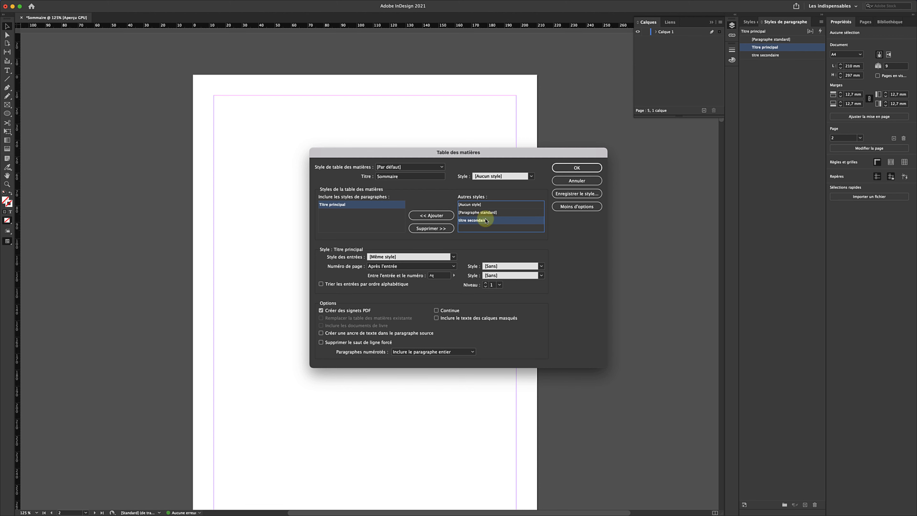
left_click(447, 215)
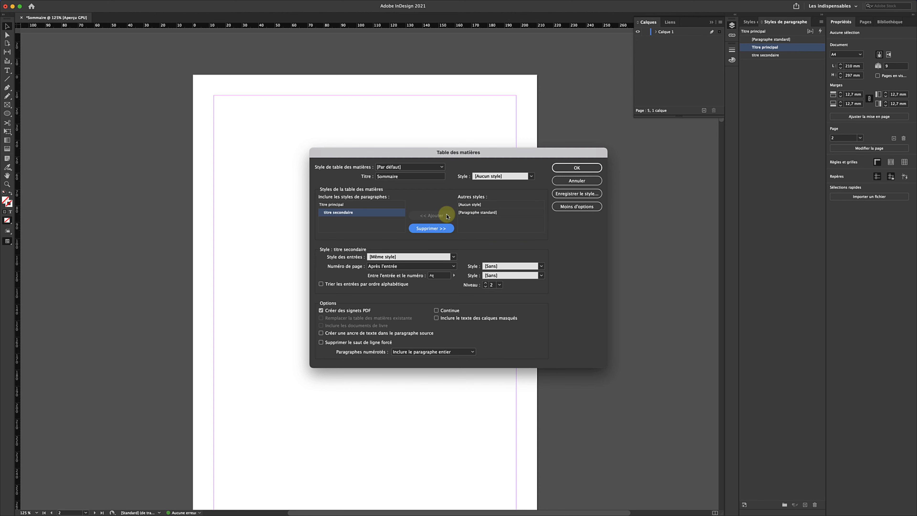
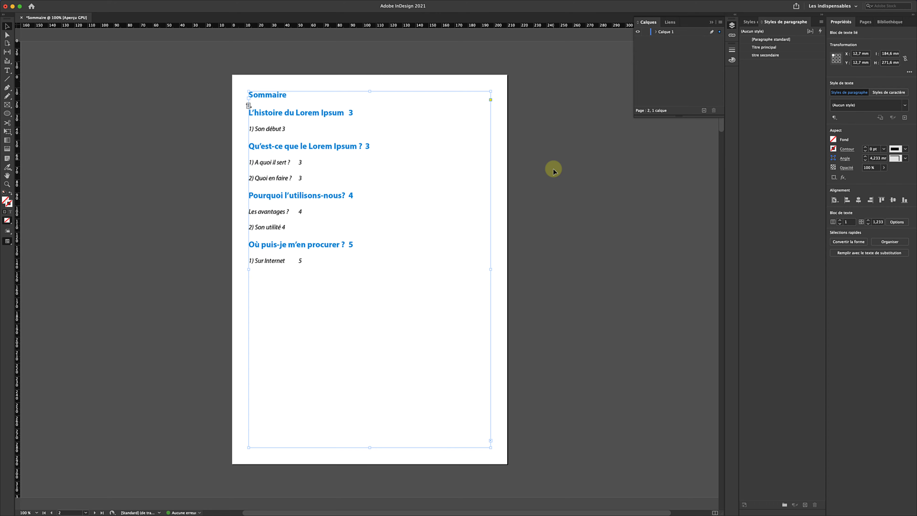
- Add the line "Titre" after the first paragraph under "1) Sur Internet" on page 5 and apply the Titre principal style
scroll(553, 168, "down", 20)
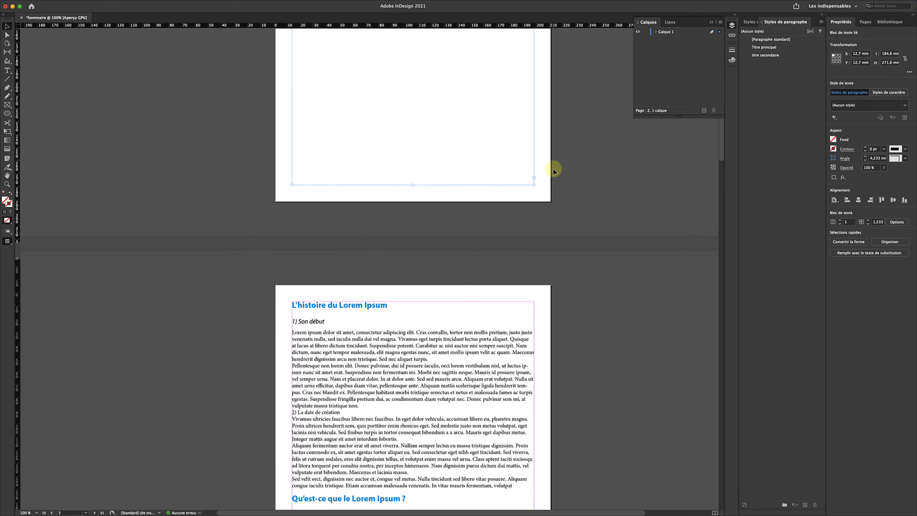
scroll(553, 169, "down", 12)
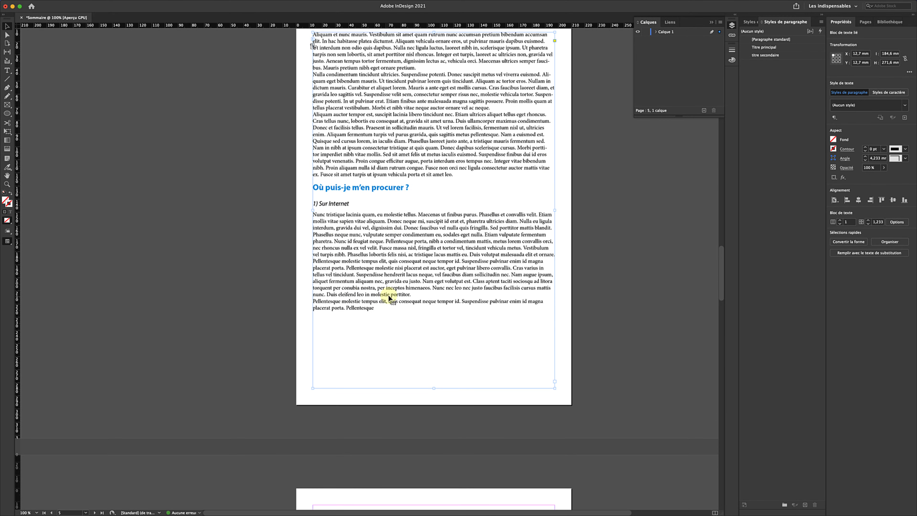
double_click(411, 295)
key("Return")
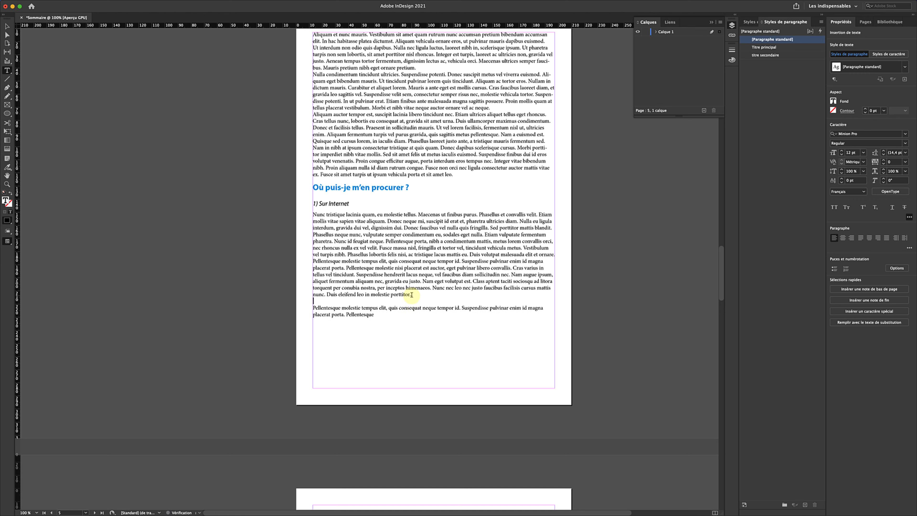
type("Titre")
left_click_drag(324, 301, 312, 301)
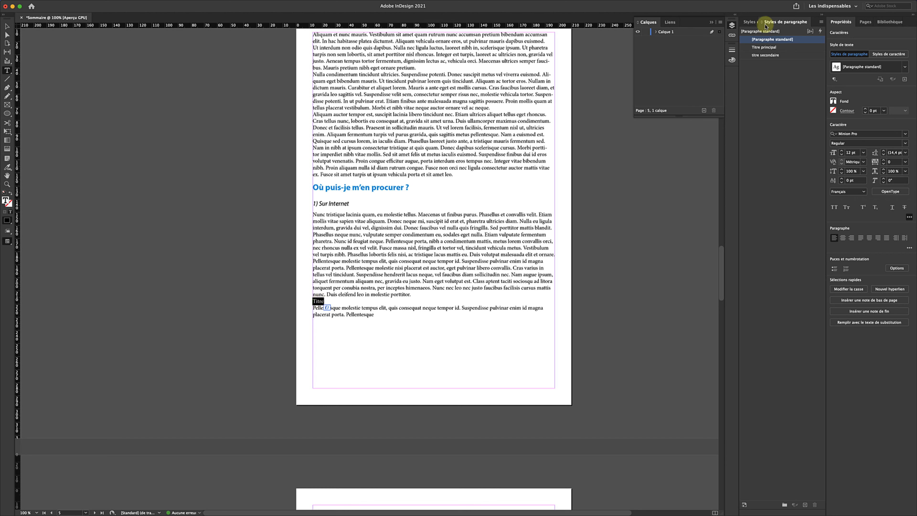
left_click(768, 48)
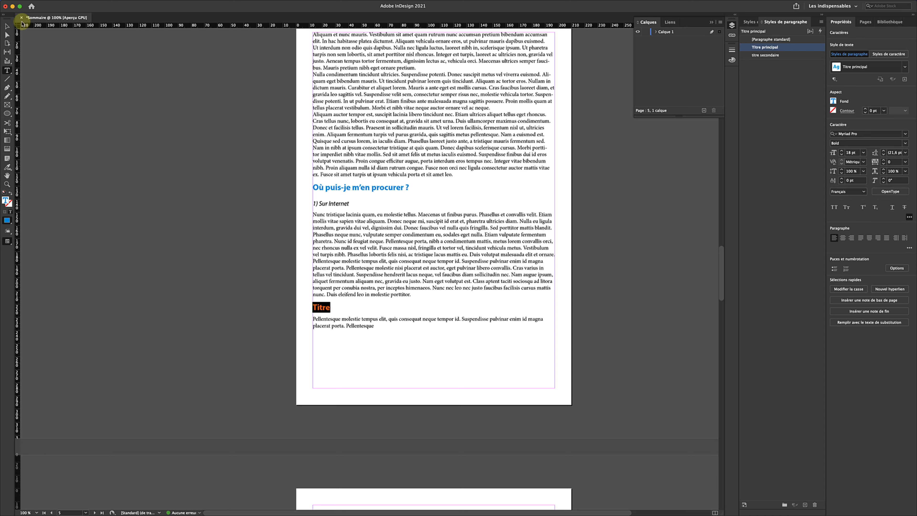
- Update the table of contents on page 2 to include the new heading
left_click(7, 26)
scroll(203, 91, "up", 3)
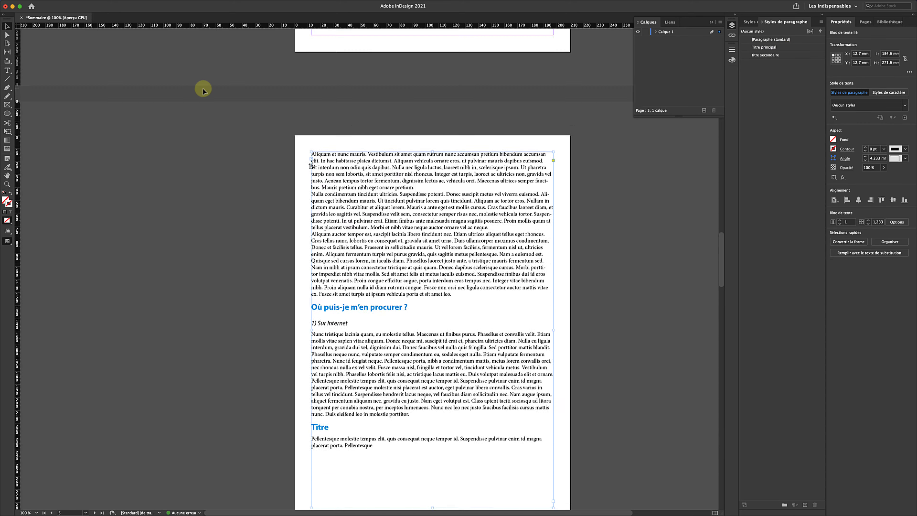
scroll(203, 90, "up", 20)
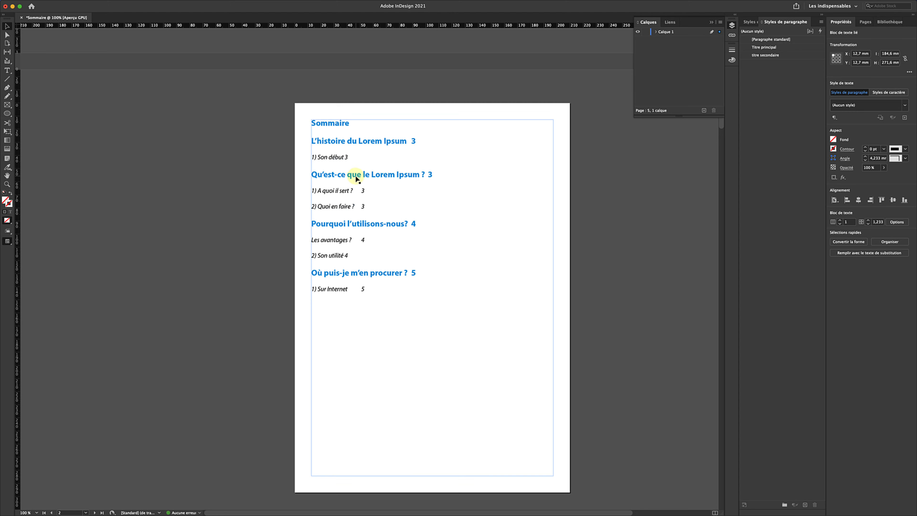
left_click(412, 145)
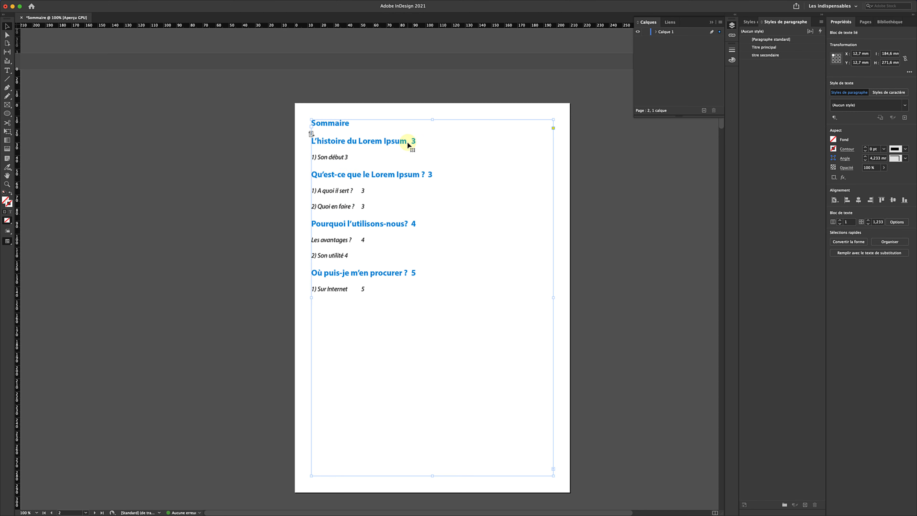
mouse_move(163, 2)
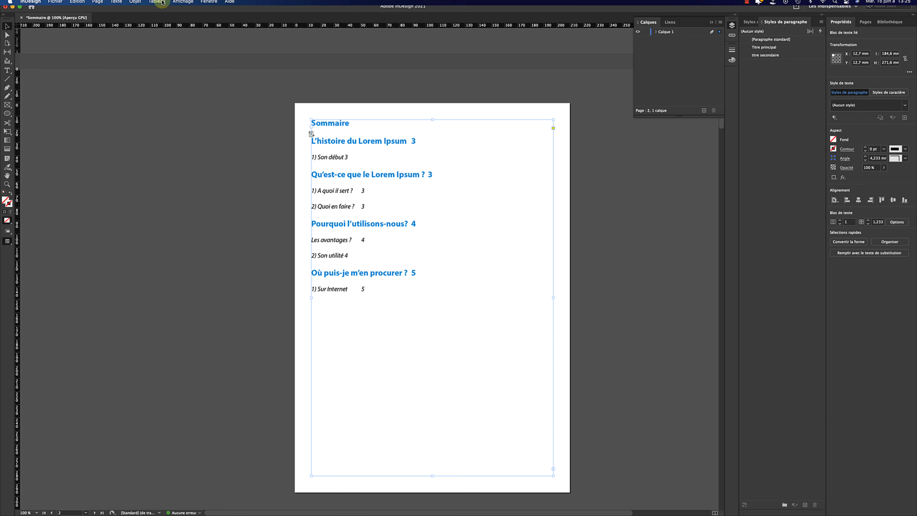
left_click(101, 4)
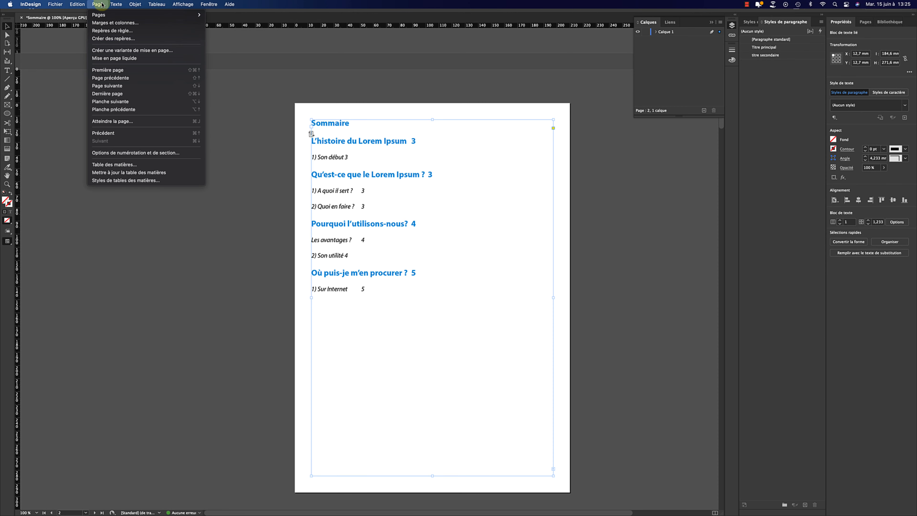
left_click(187, 173)
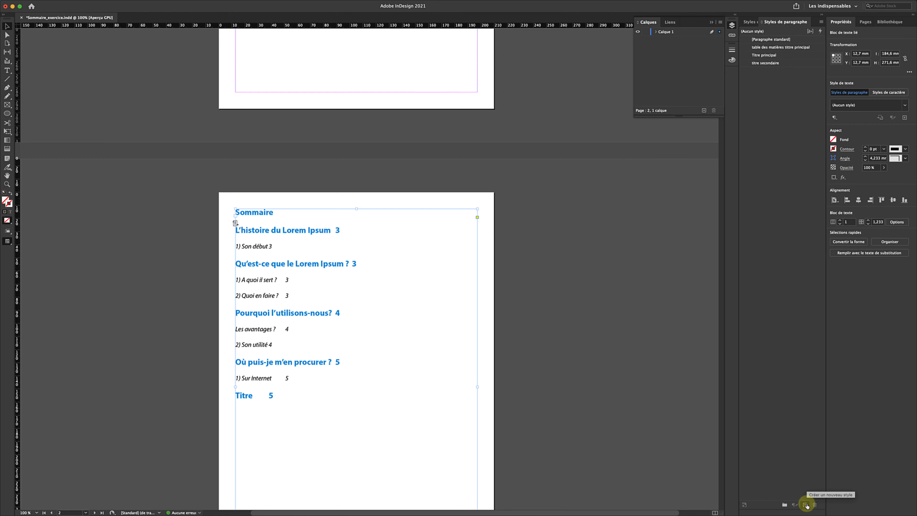
- Create a new paragraph style and name it "Table des matières"
left_click(772, 490)
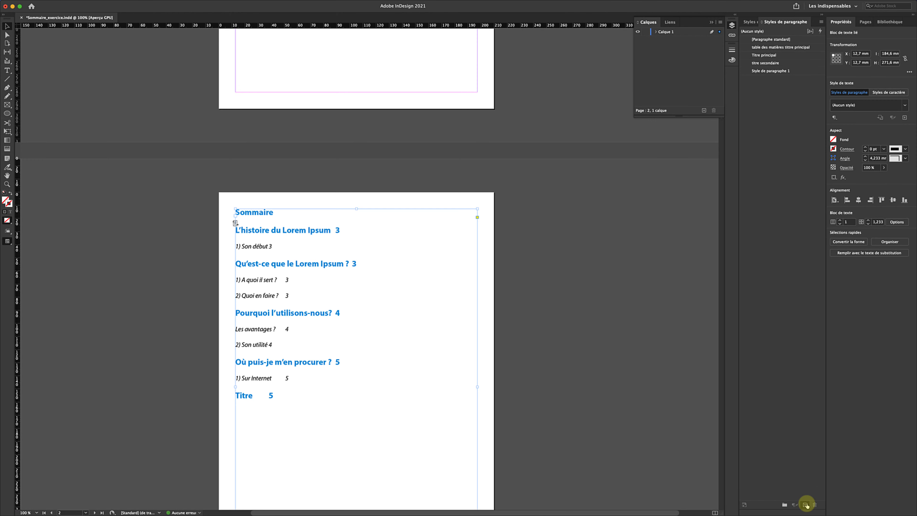
double_click(783, 71)
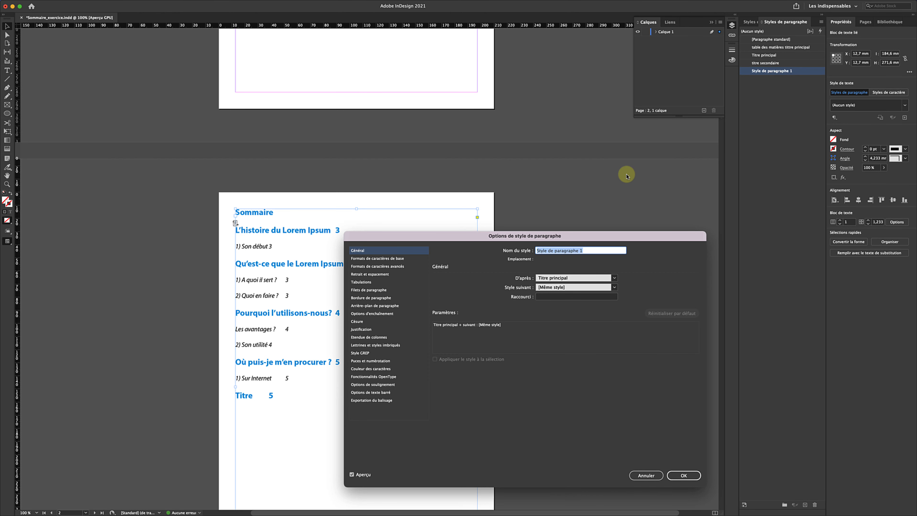
type("Table des matières")
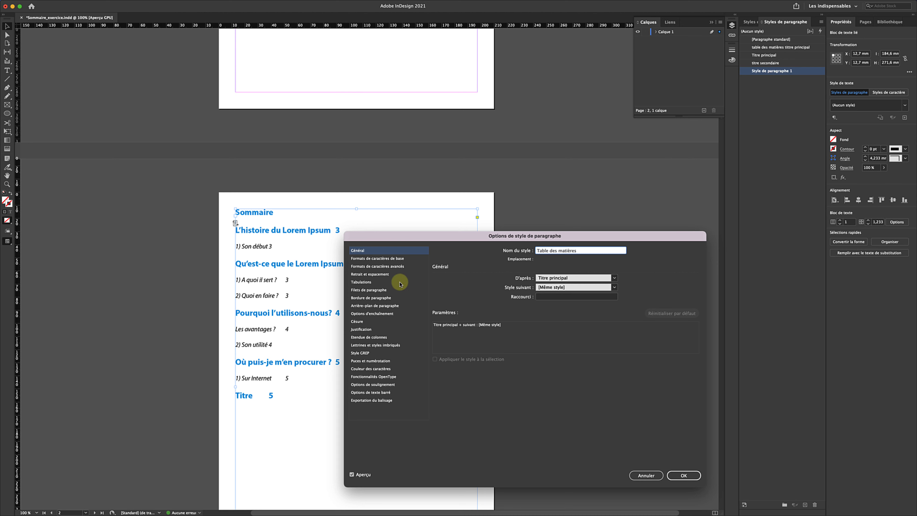
- Set the Table des matières style's character color to the red swatch C=6 M=91 J=48 N=11
left_click(393, 369)
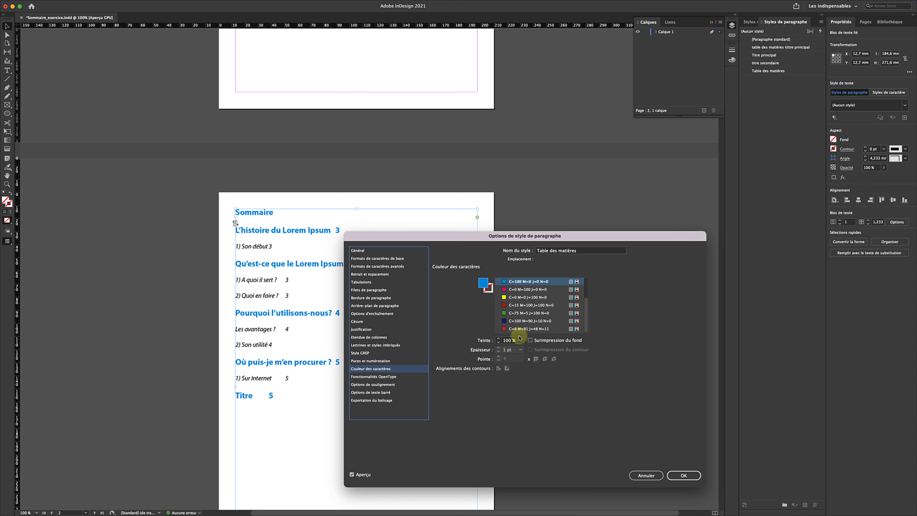
left_click(522, 328)
scroll(522, 325, "down", 3)
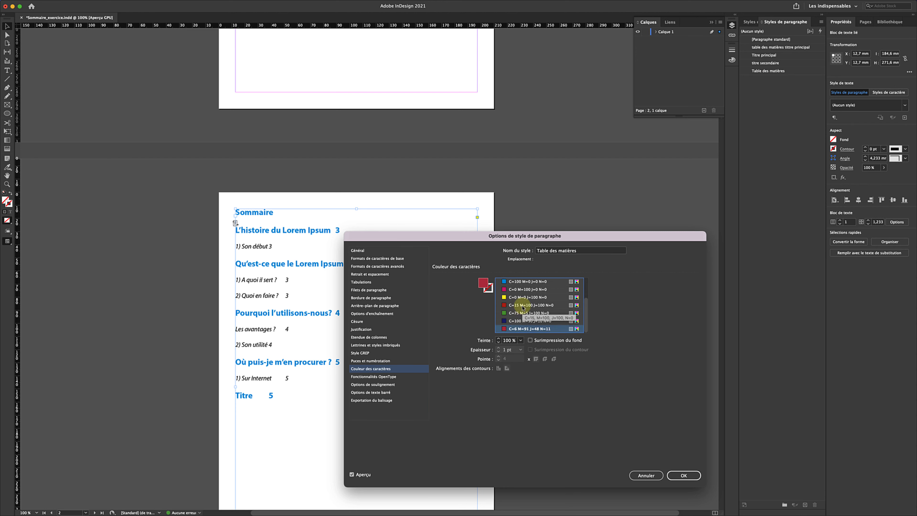
left_click(485, 284)
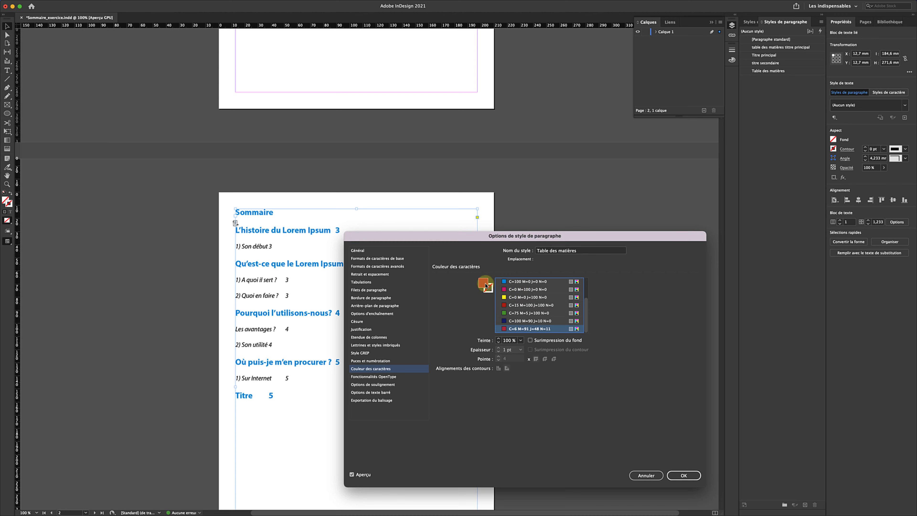
double_click(485, 286)
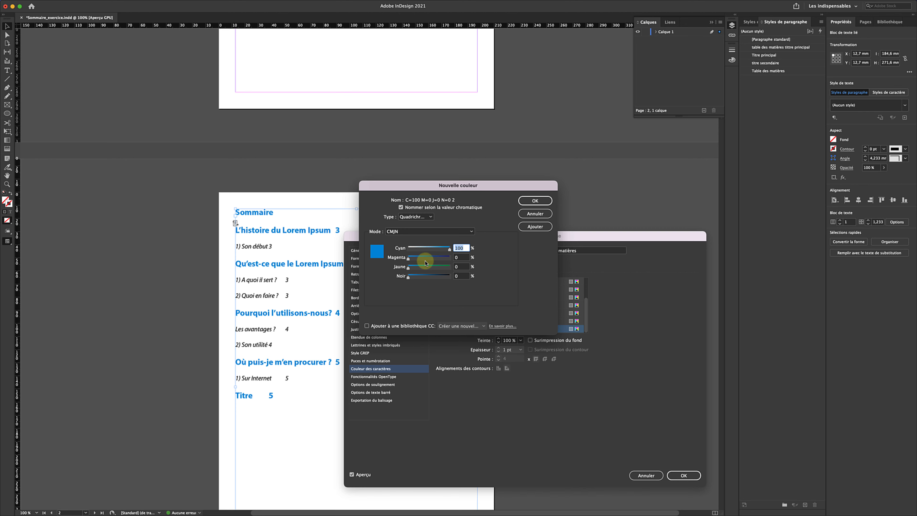
left_click_drag(419, 249, 431, 277)
left_click(455, 249)
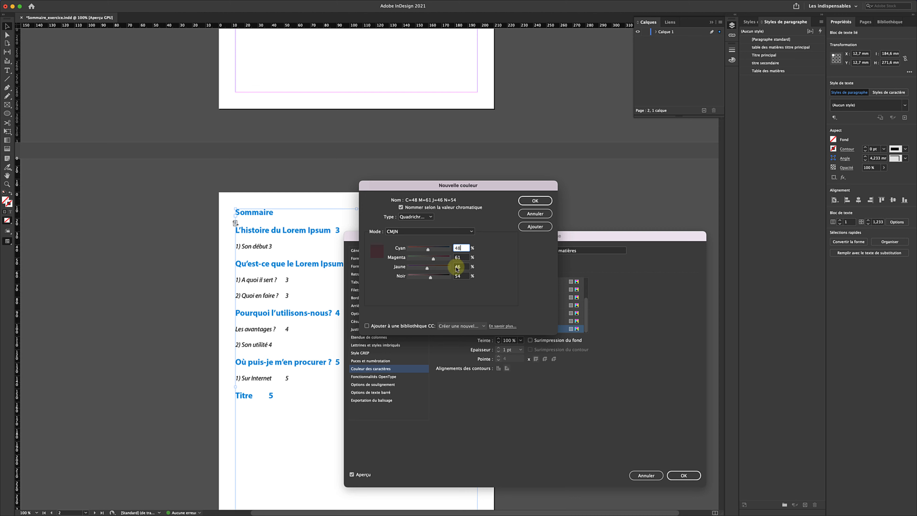
key("Escape")
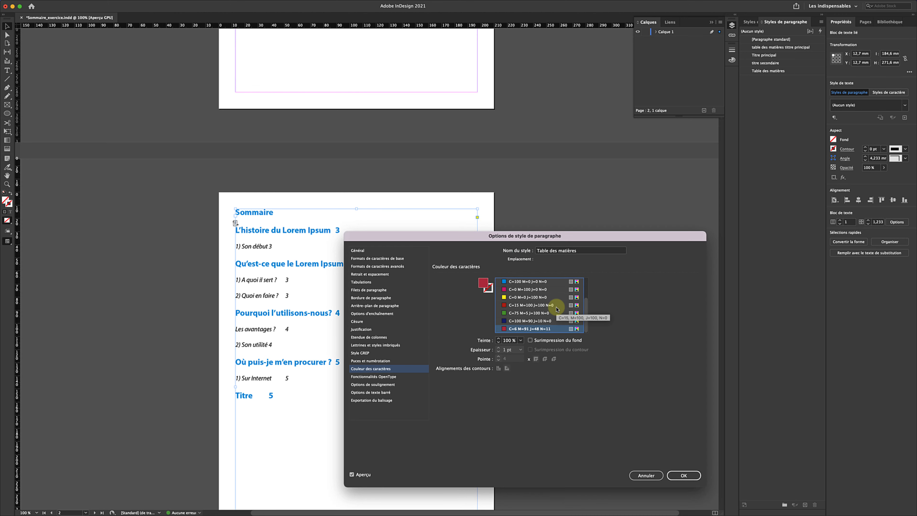
- Set the Table des matières style's alignment to Centrer and save the style
left_click(415, 274)
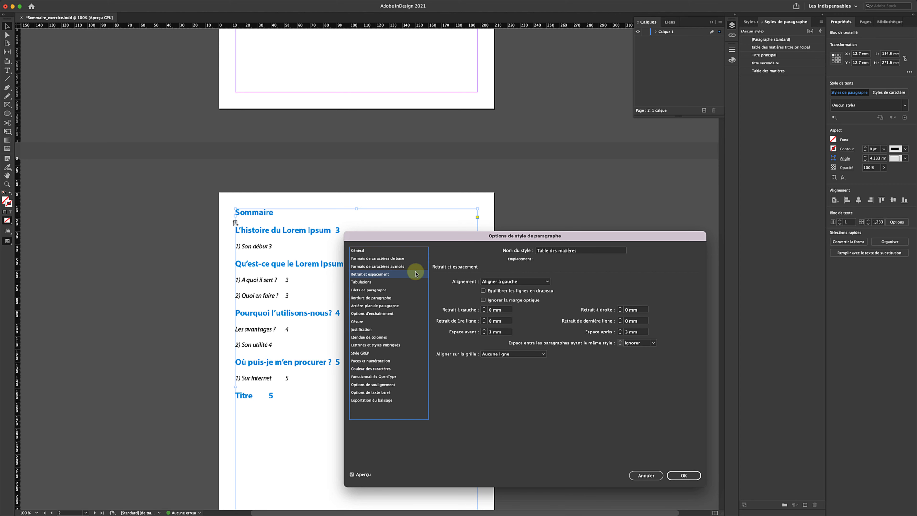
left_click(503, 281)
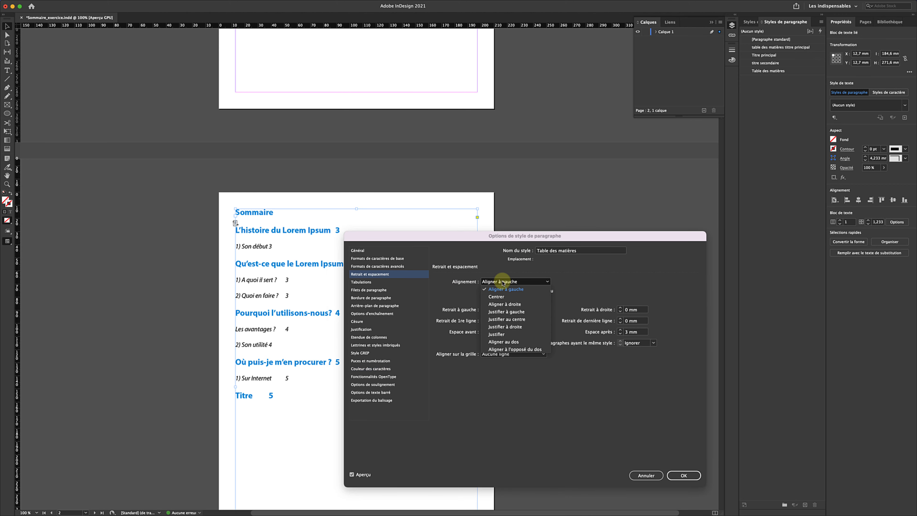
left_click(502, 296)
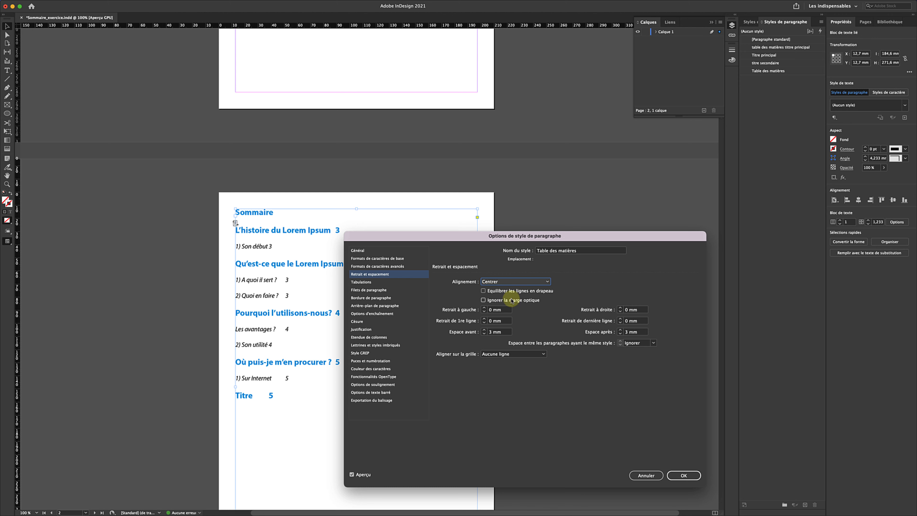
left_click(684, 476)
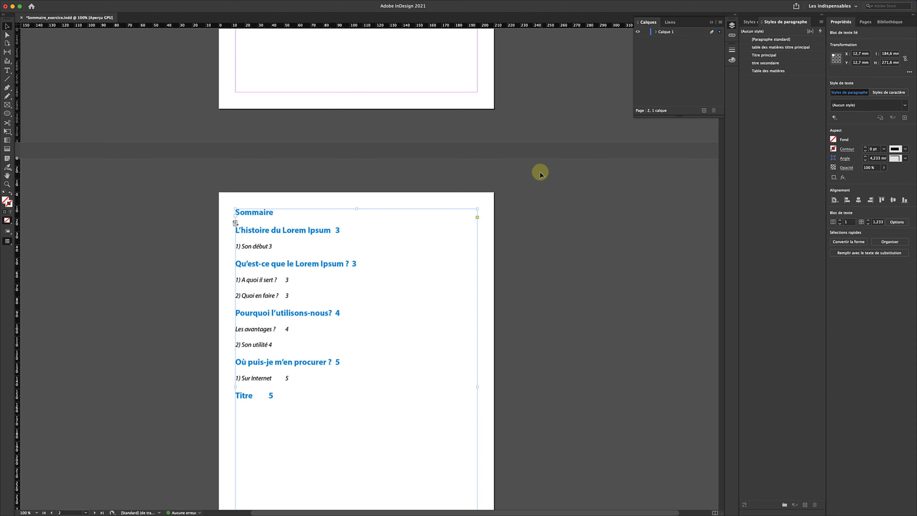
- Check the document's table of contents styles, including Style de table des matières 1
mouse_move(185, 3)
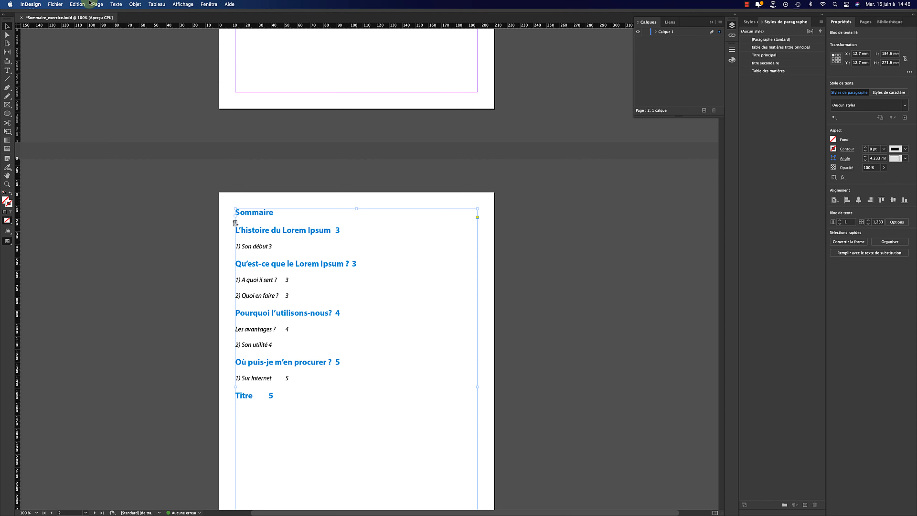
left_click(97, 4)
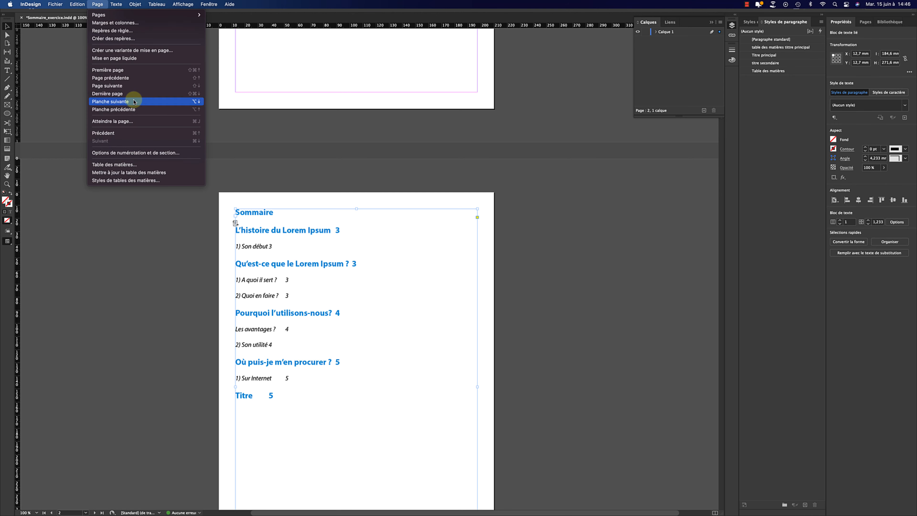
left_click(179, 180)
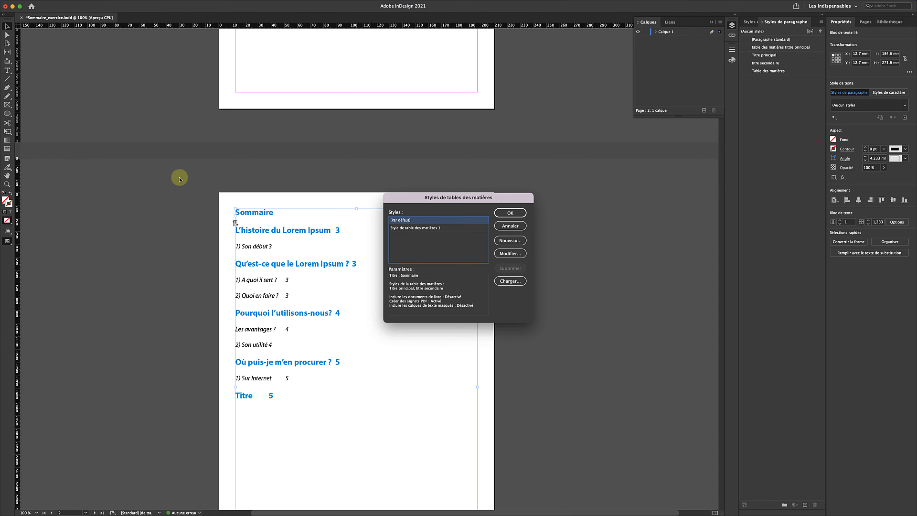
left_click(409, 230)
left_click(522, 213)
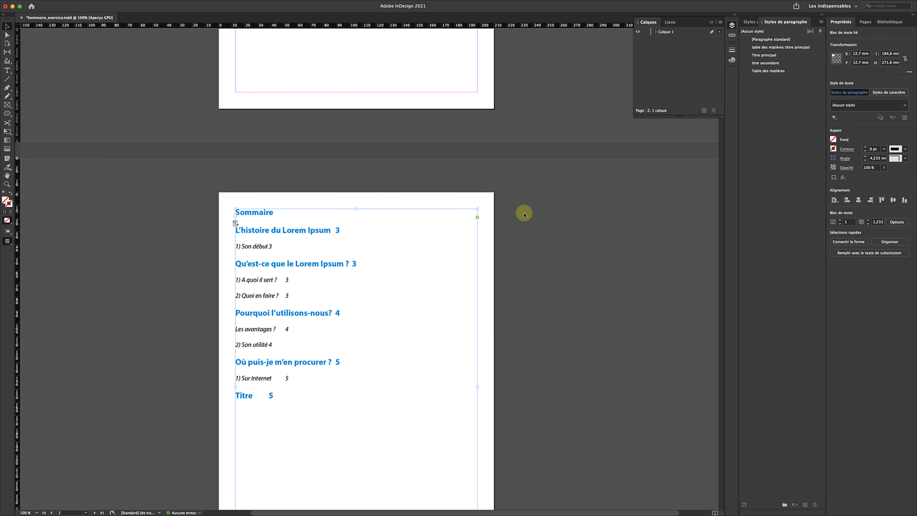
- Assign the Table des matières paragraph style to the Sommaire title and regenerate the existing table of contents
mouse_move(24, 1)
left_click(96, 3)
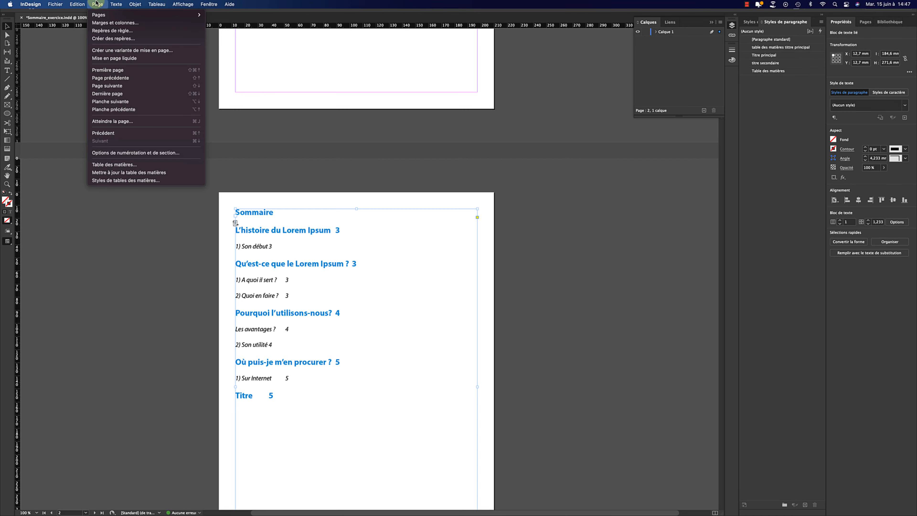
left_click(160, 168)
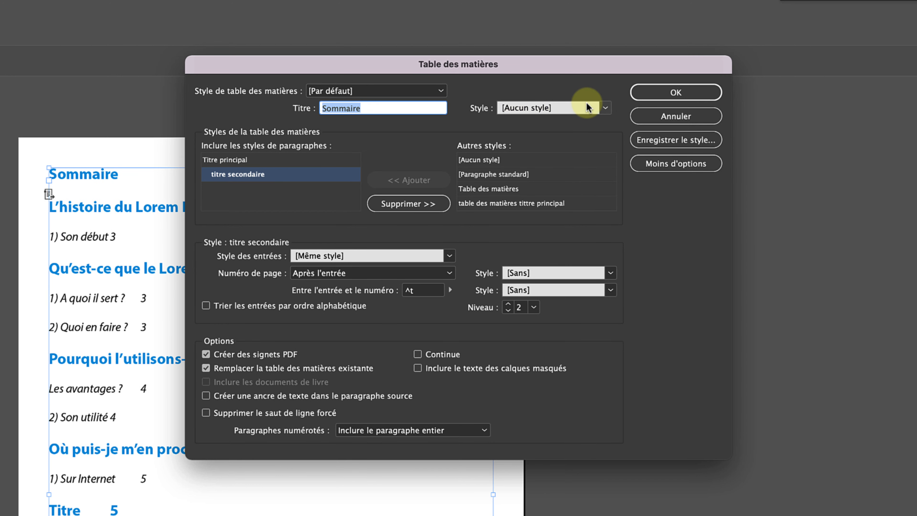
left_click(603, 107)
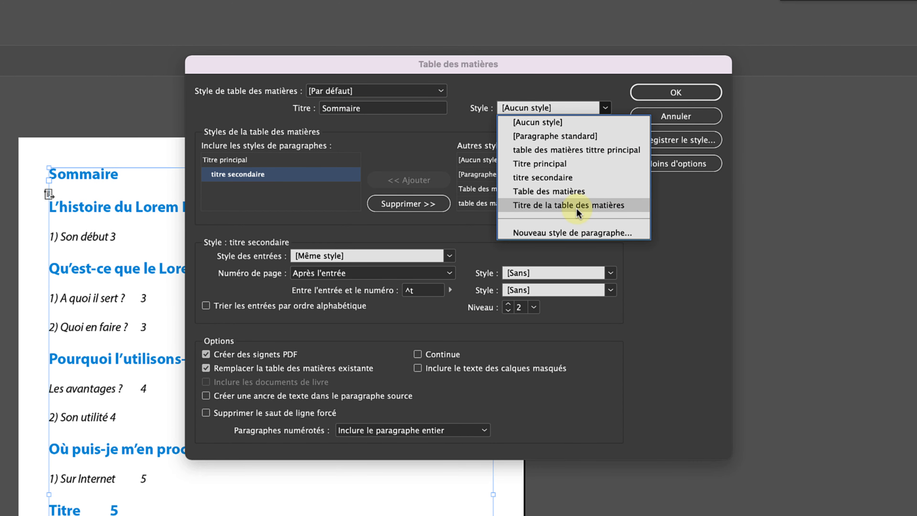
left_click(566, 191)
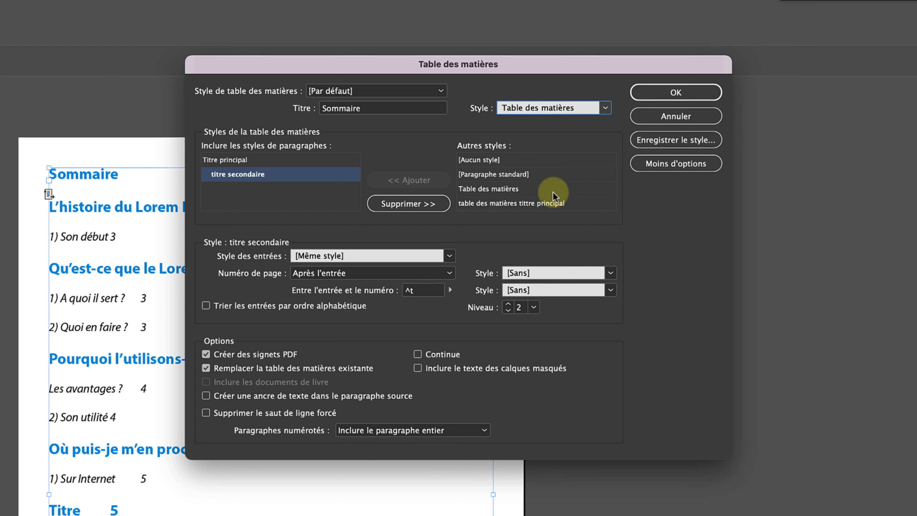
left_click(655, 96)
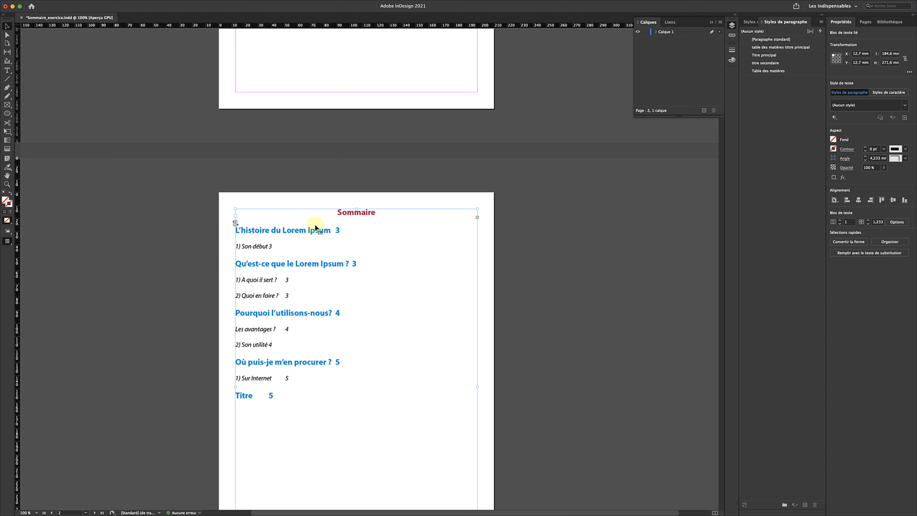
- Add a centered tab stop at about 44.8 mm with a dot leader to the titre secondaire paragraph style and save it
double_click(789, 64)
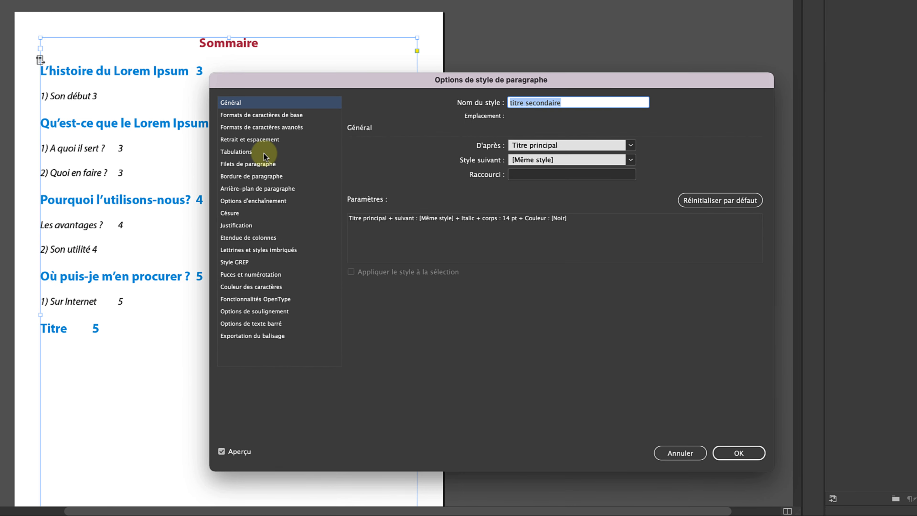
left_click(300, 194)
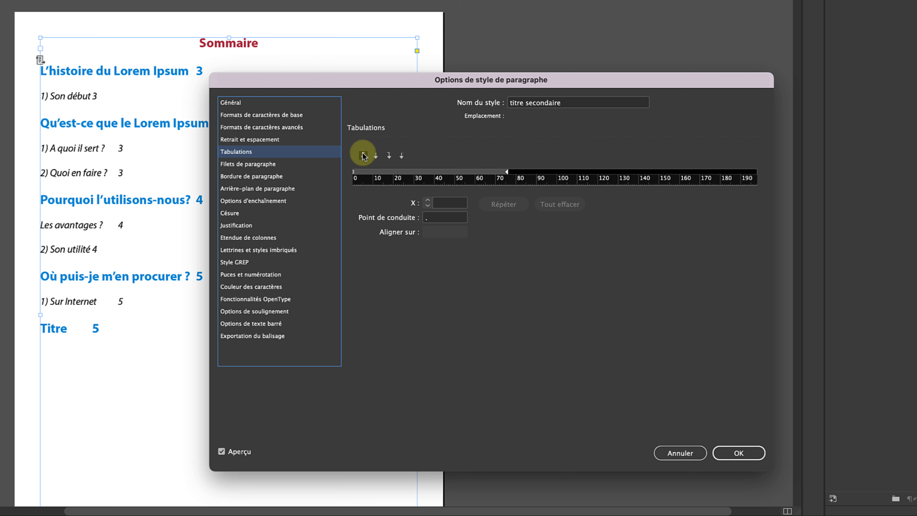
left_click(376, 156)
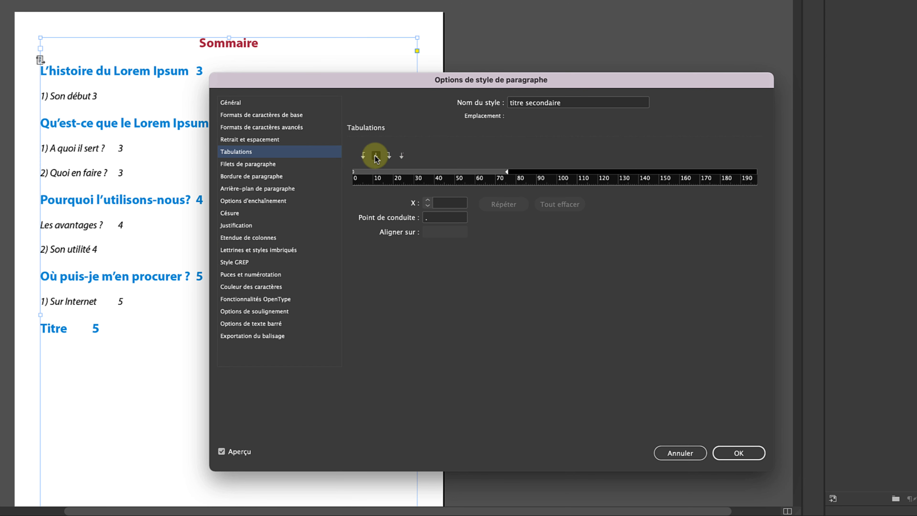
left_click(444, 173)
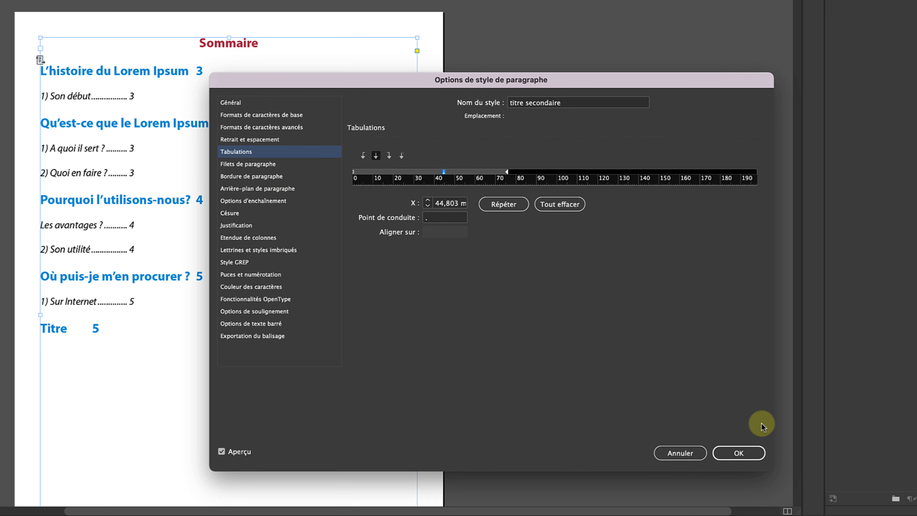
left_click(753, 452)
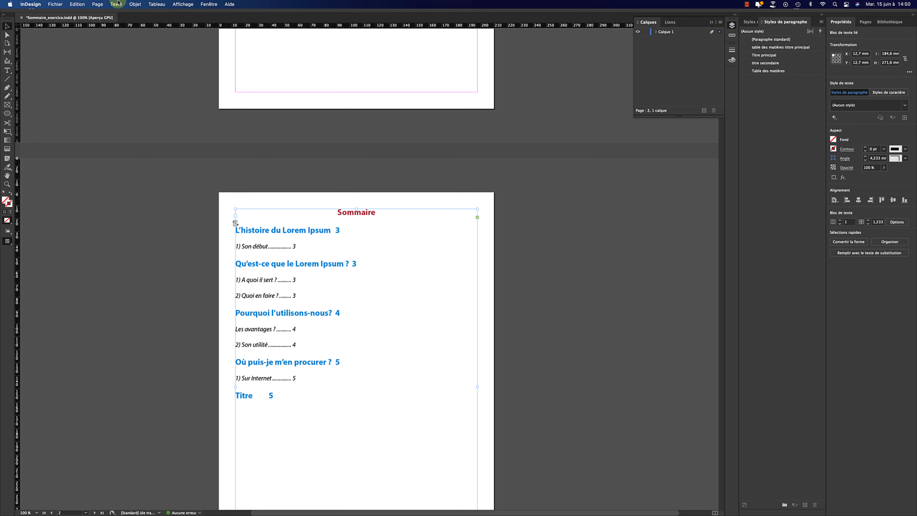
- Set the Titre principal entries' page number option to Aucun numéro de page and regenerate the table of contents
left_click(97, 5)
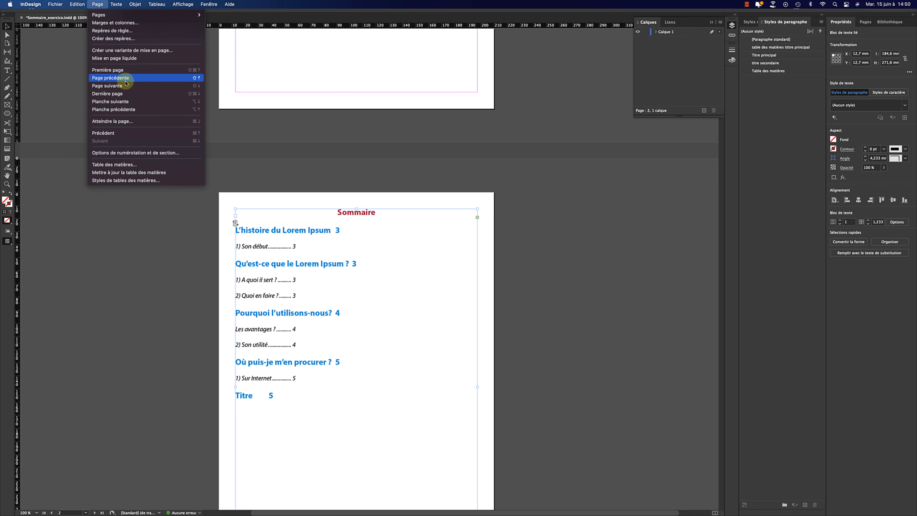
left_click(151, 165)
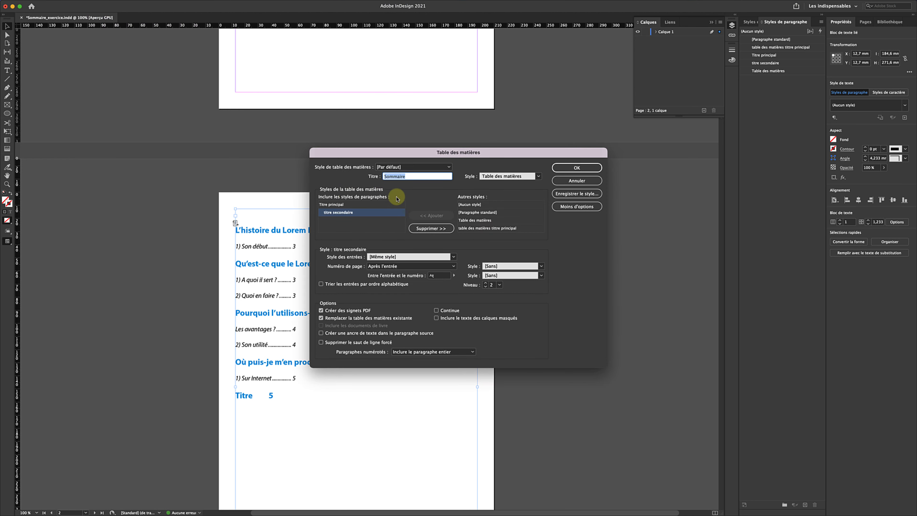
left_click(353, 205)
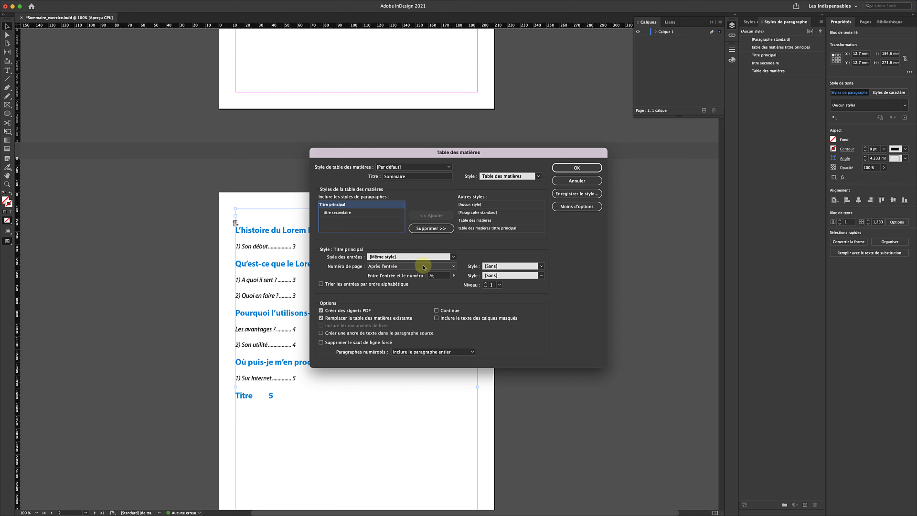
left_click(454, 267)
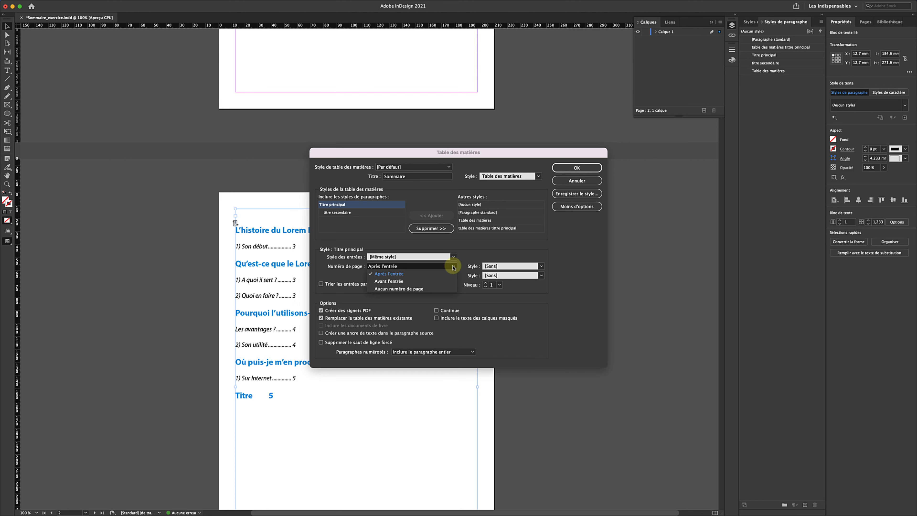
left_click(431, 290)
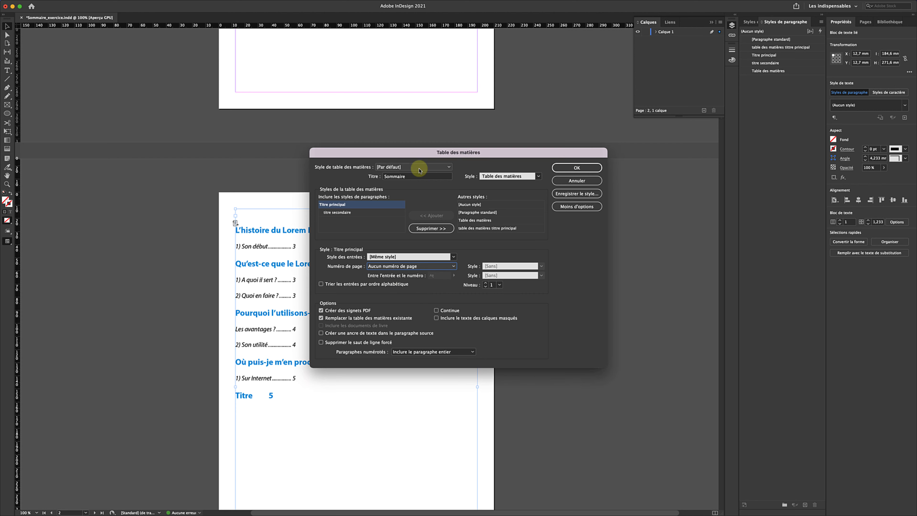
key("Return")
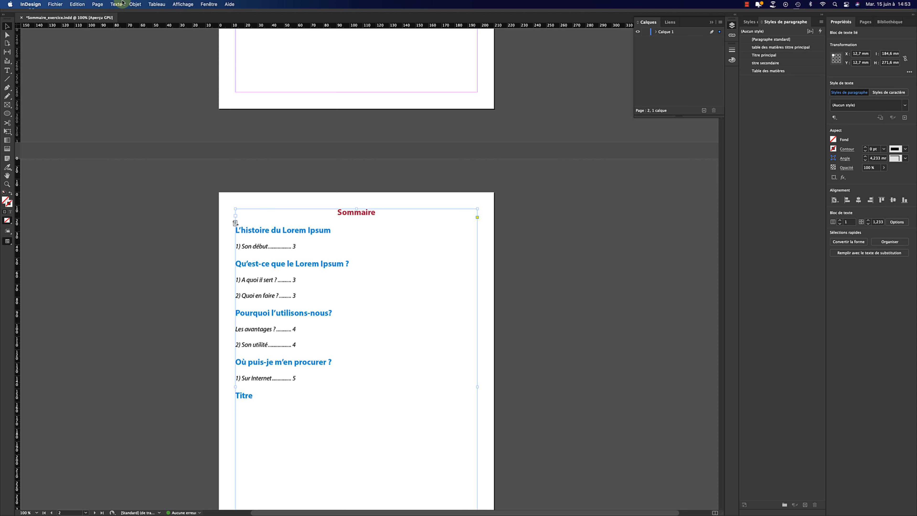
- Set the separator between titre secondaire entries and their page numbers to Tabulation de retrait à droite (^y) and regenerate the table of contents
left_click(98, 4)
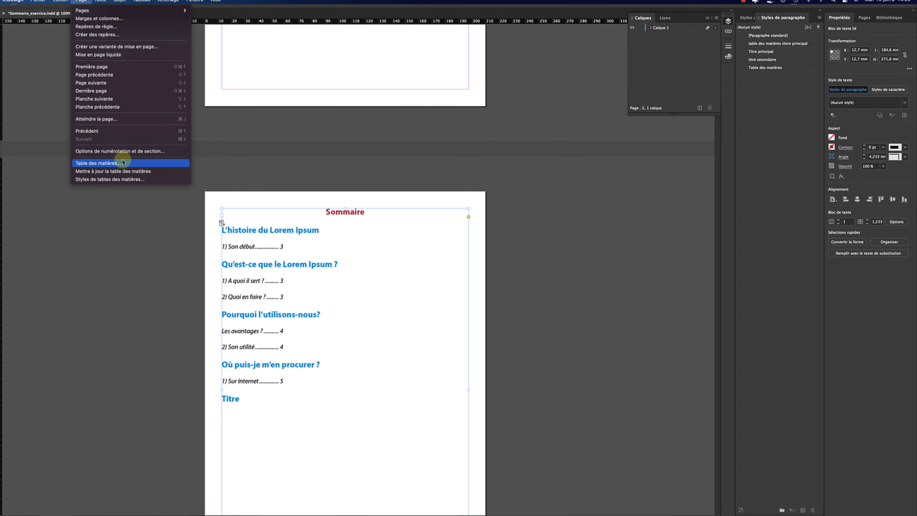
left_click(138, 163)
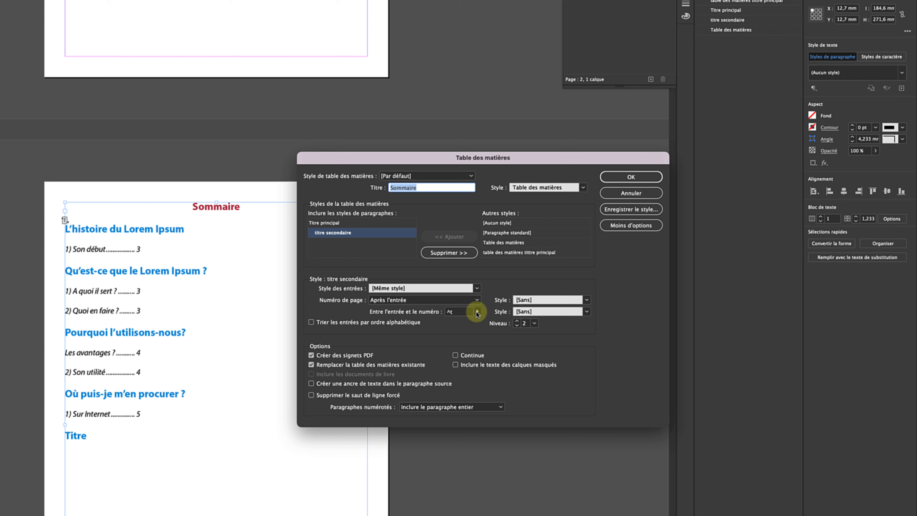
double_click(452, 312)
key("BackSpace")
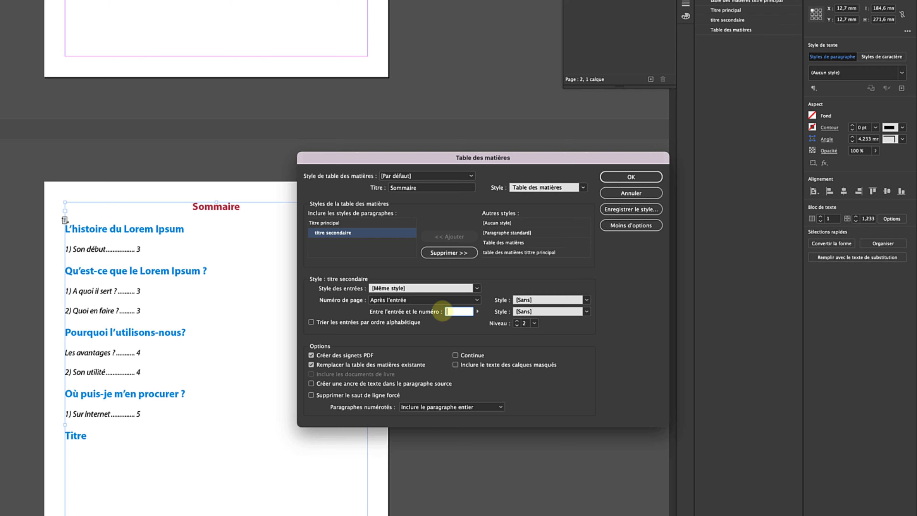
left_click(478, 311)
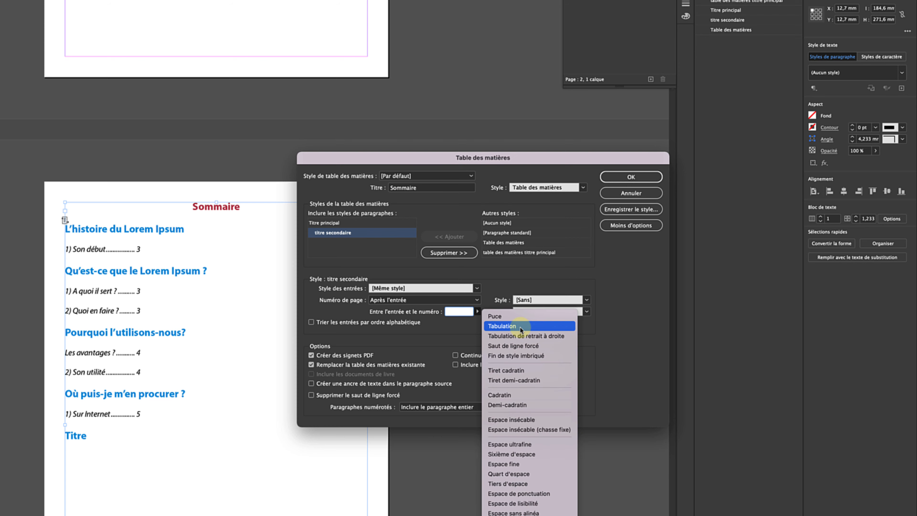
left_click(536, 336)
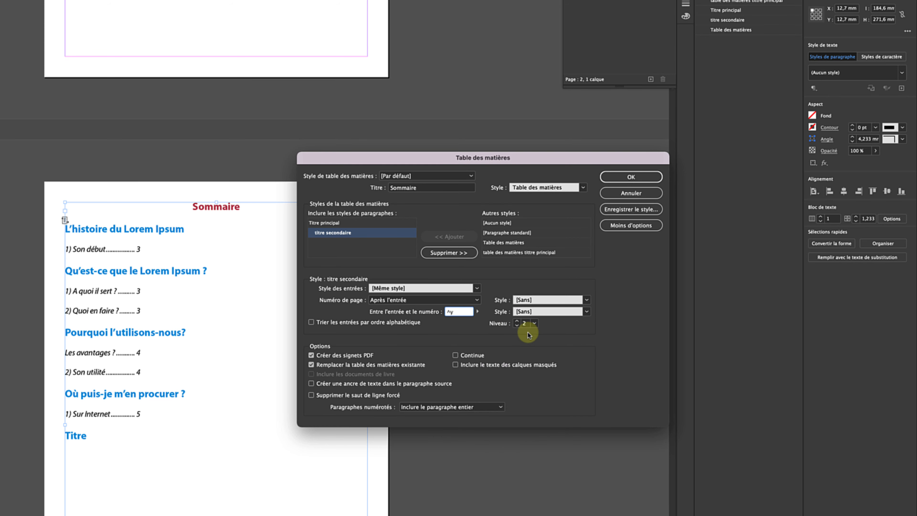
left_click(617, 177)
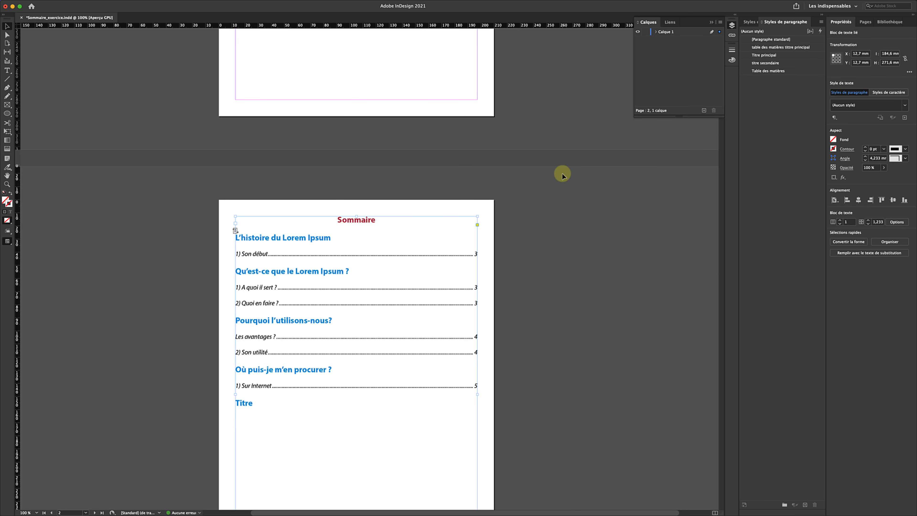
- Shorten the Sommaire text frame to about 158 mm high and move it down to about Y 124 mm on the page
scroll(457, 246, "up", 1)
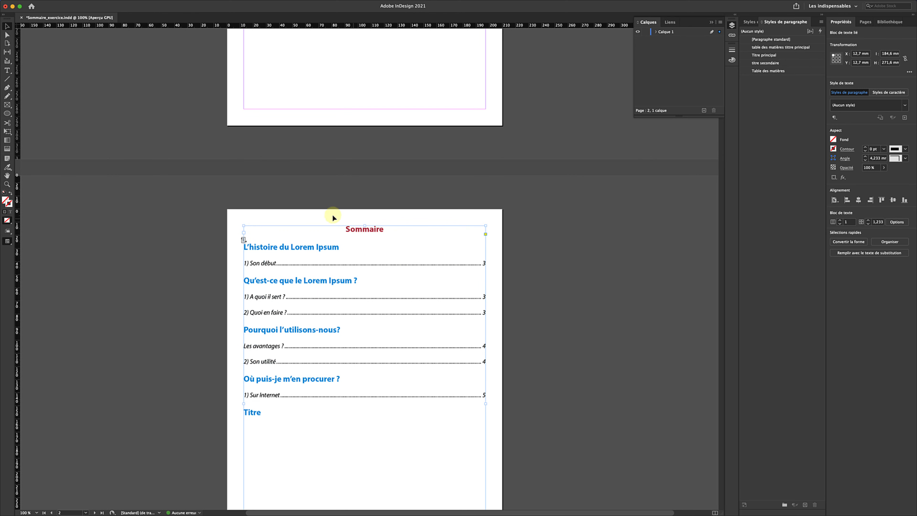
scroll(477, 271, "down", 3)
scroll(478, 270, "down", 4)
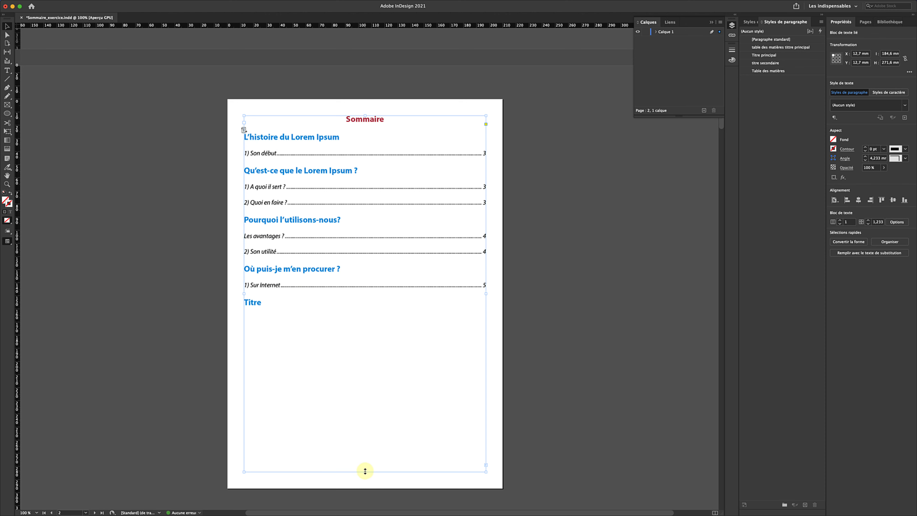
left_click_drag(366, 470, 367, 322)
left_click_drag(366, 262, 362, 411)
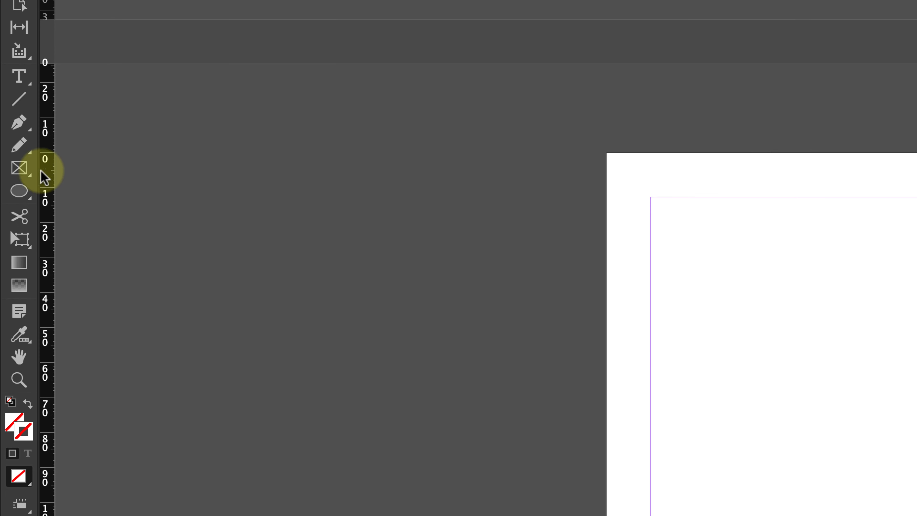
- Draw a rectangular image frame about 185 × 69 mm at the page's upper margin and import the purple landscape photo from Téléchargements into it
left_click(21, 170)
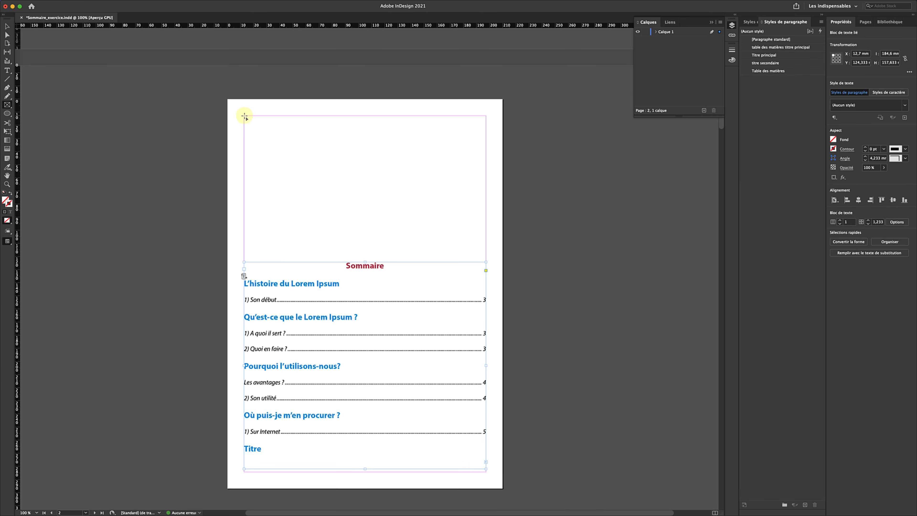
left_click_drag(244, 117, 487, 206)
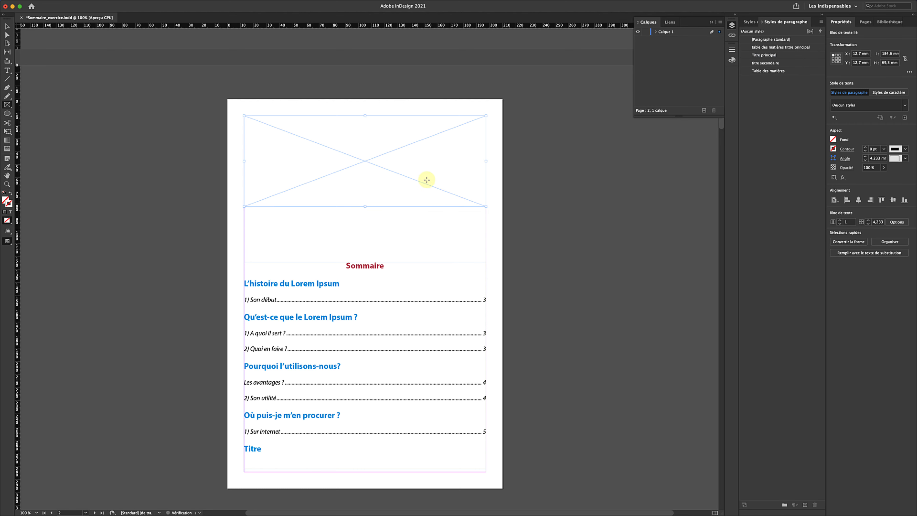
key("super+d")
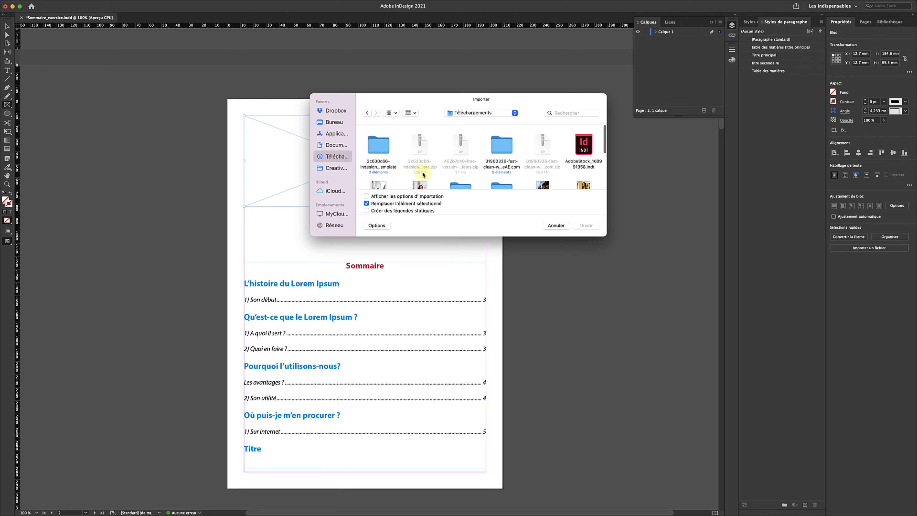
scroll(467, 166, "down", 5)
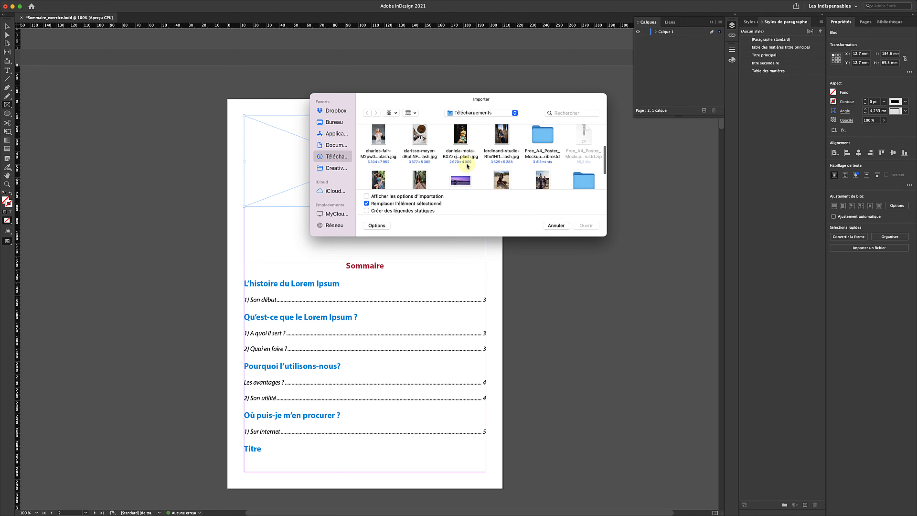
left_click(454, 156)
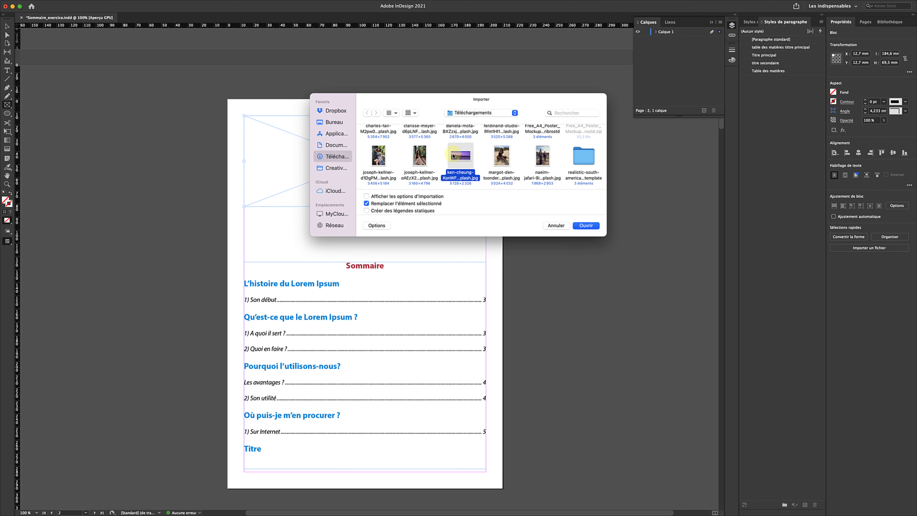
left_click(587, 225)
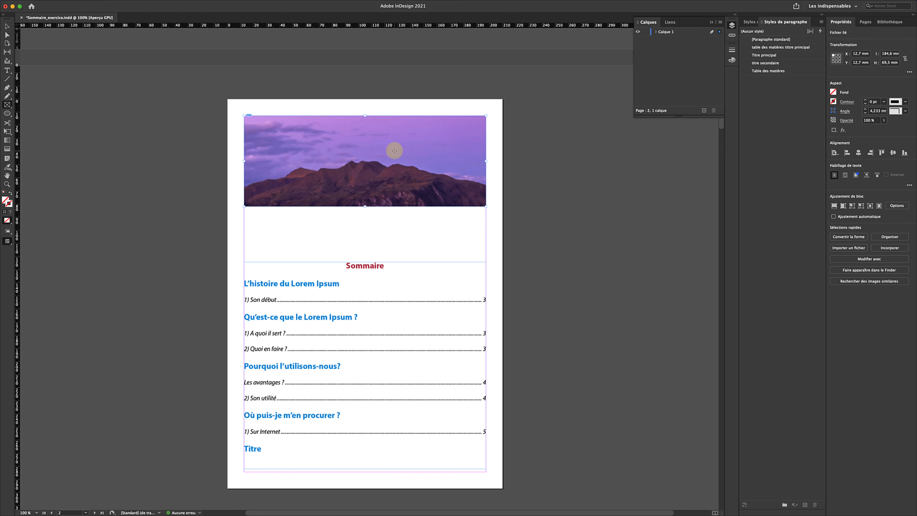
- Fit the landscape photo to its frame with Remplir le bloc proportionnellement
right_click(394, 151)
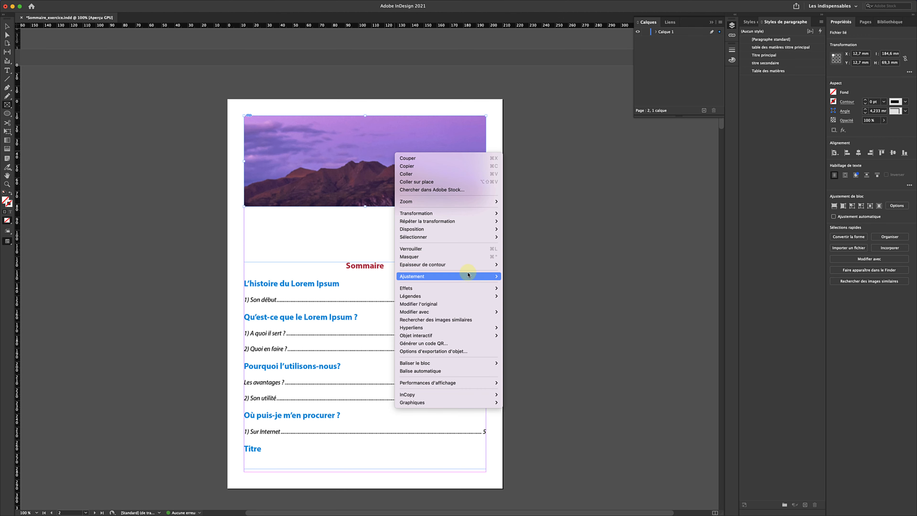
mouse_move(470, 277)
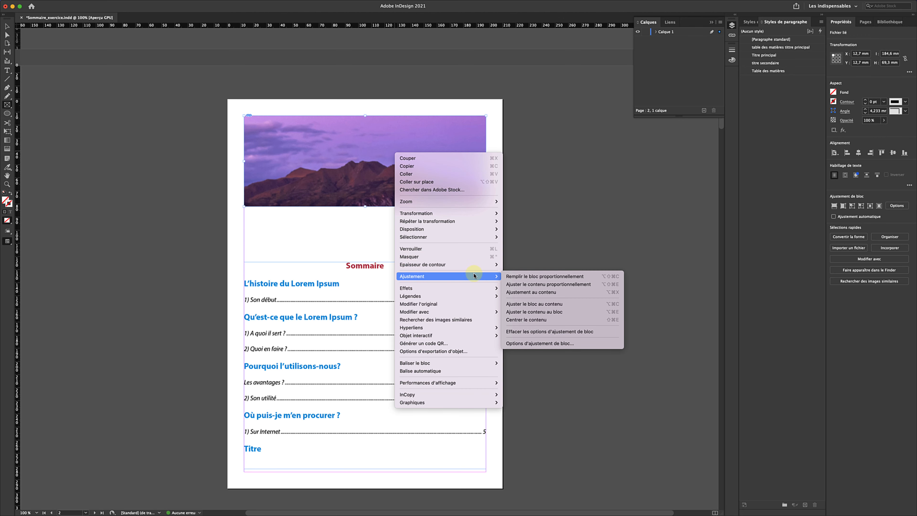
left_click(531, 280)
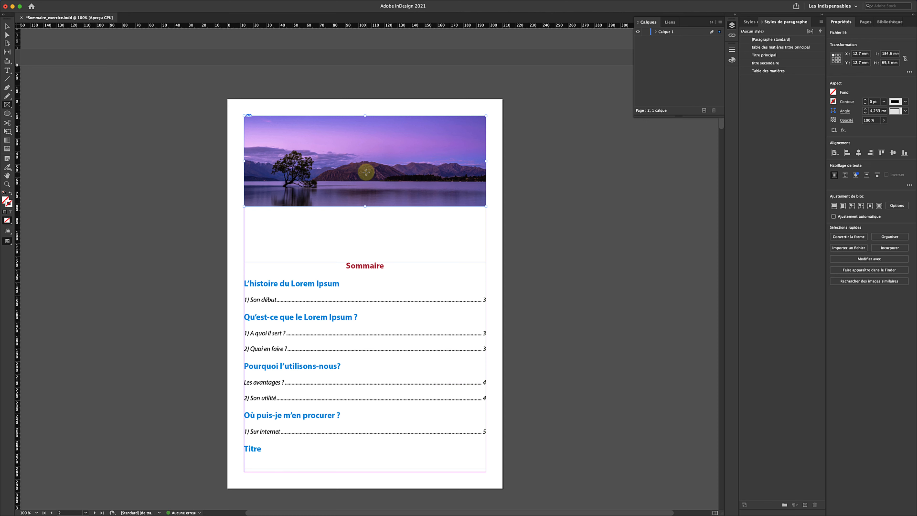